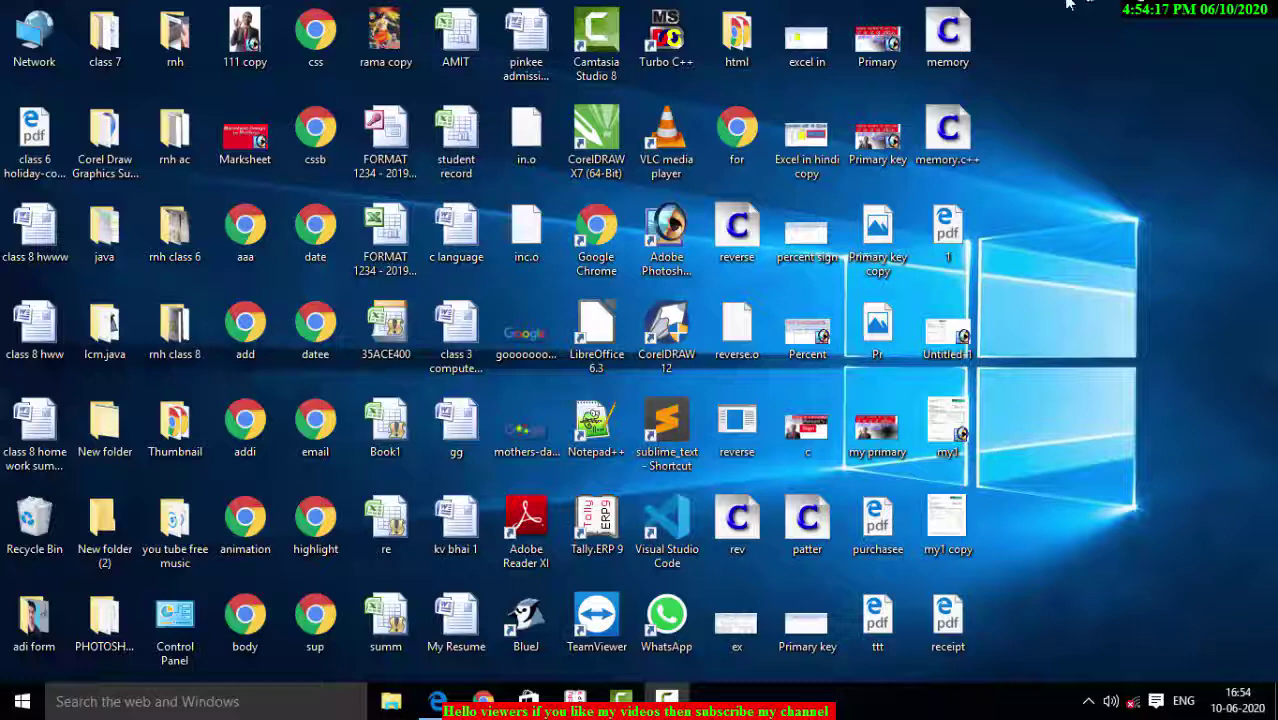
Refresh the desktop repeatedly from its right-click menu
right_click(1072, 76)
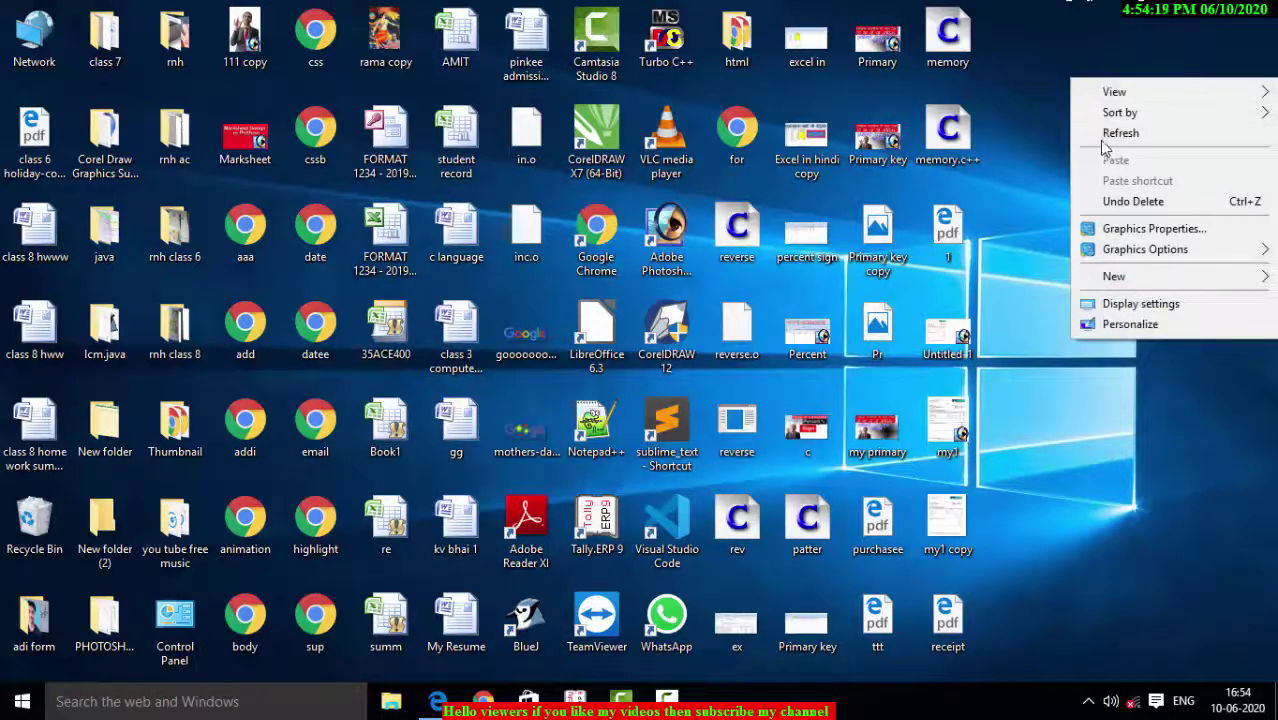
left_click(1100, 134)
right_click(1100, 141)
left_click(1112, 196)
right_click(1110, 186)
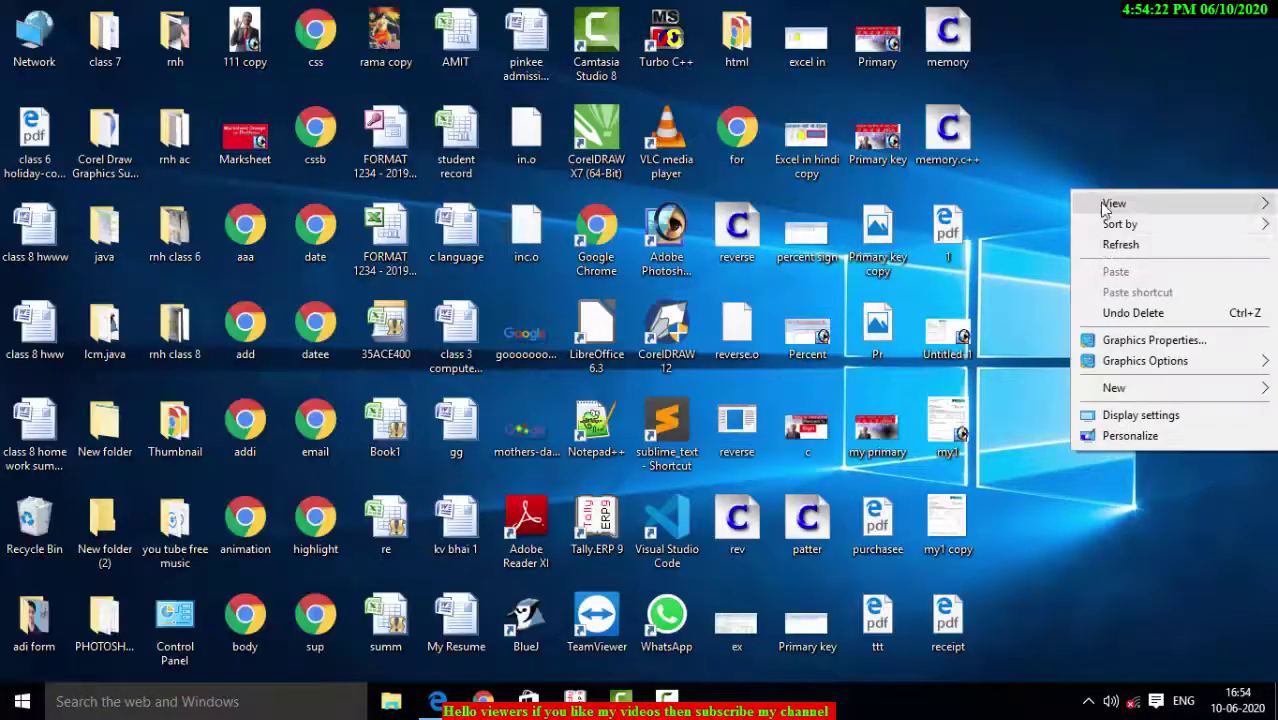
left_click(1115, 240)
right_click(1006, 108)
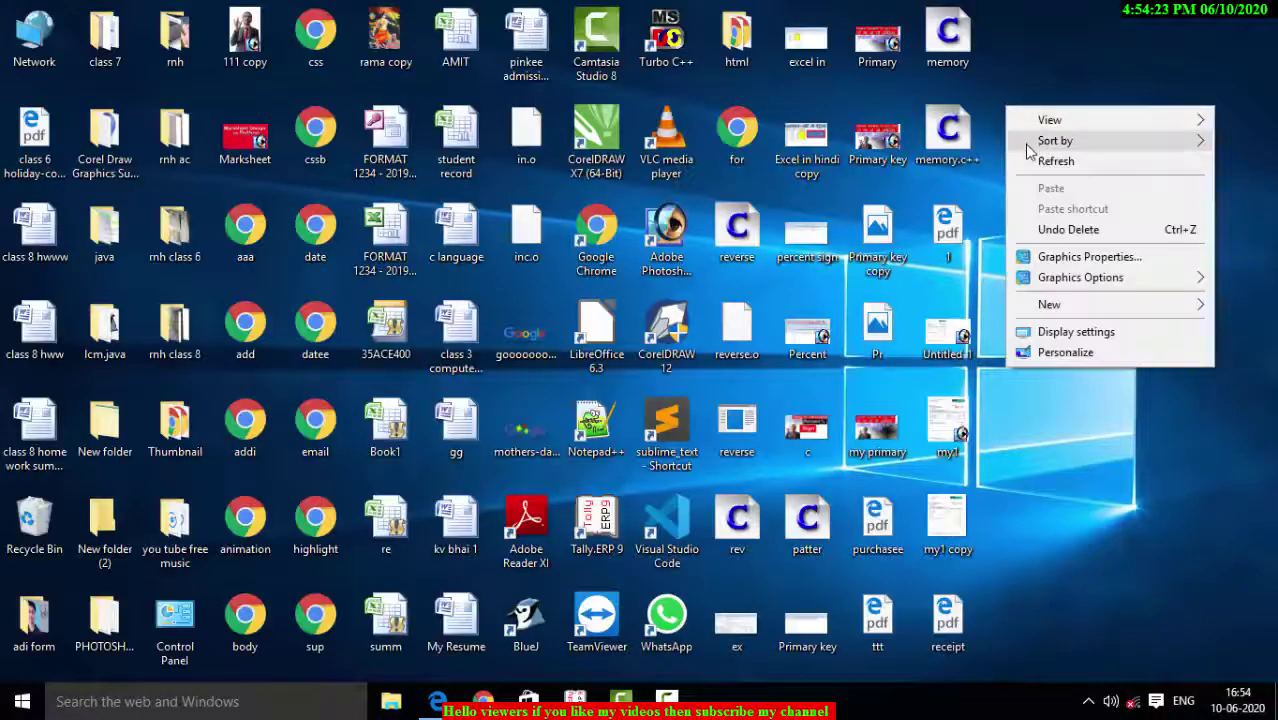
left_click(1030, 158)
right_click(1031, 162)
left_click(1055, 217)
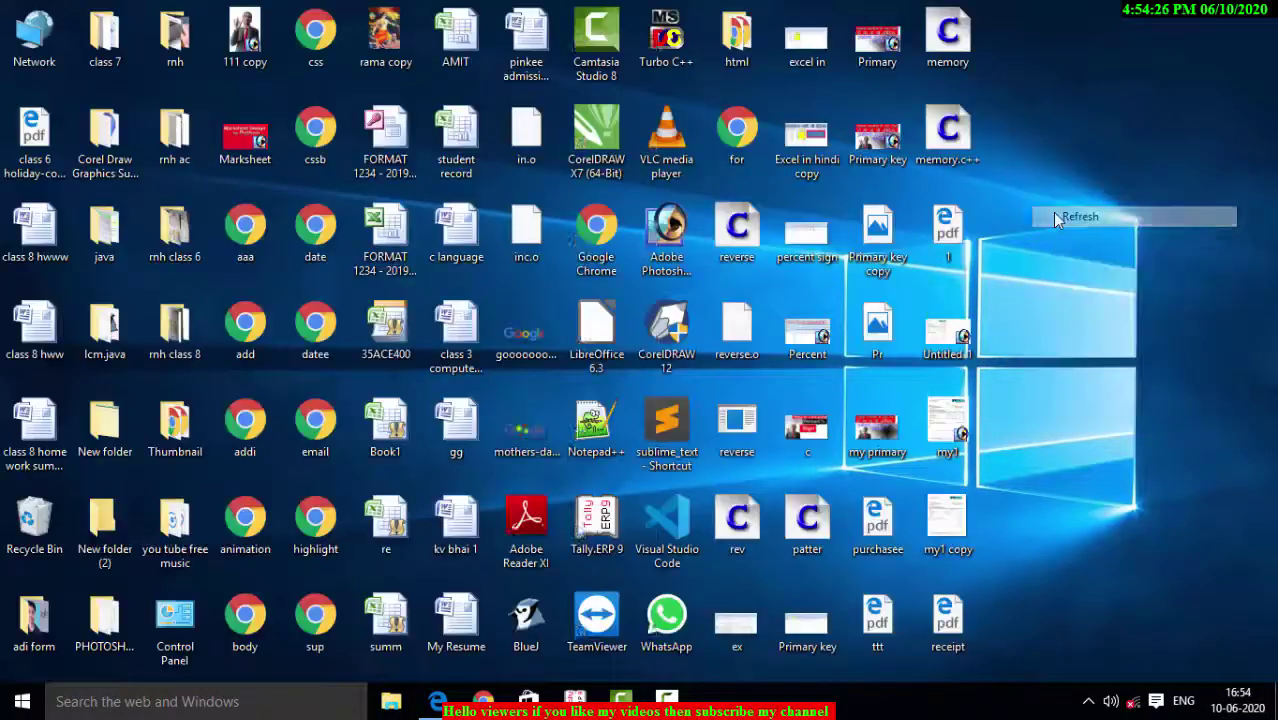
right_click(1052, 212)
left_click(1071, 269)
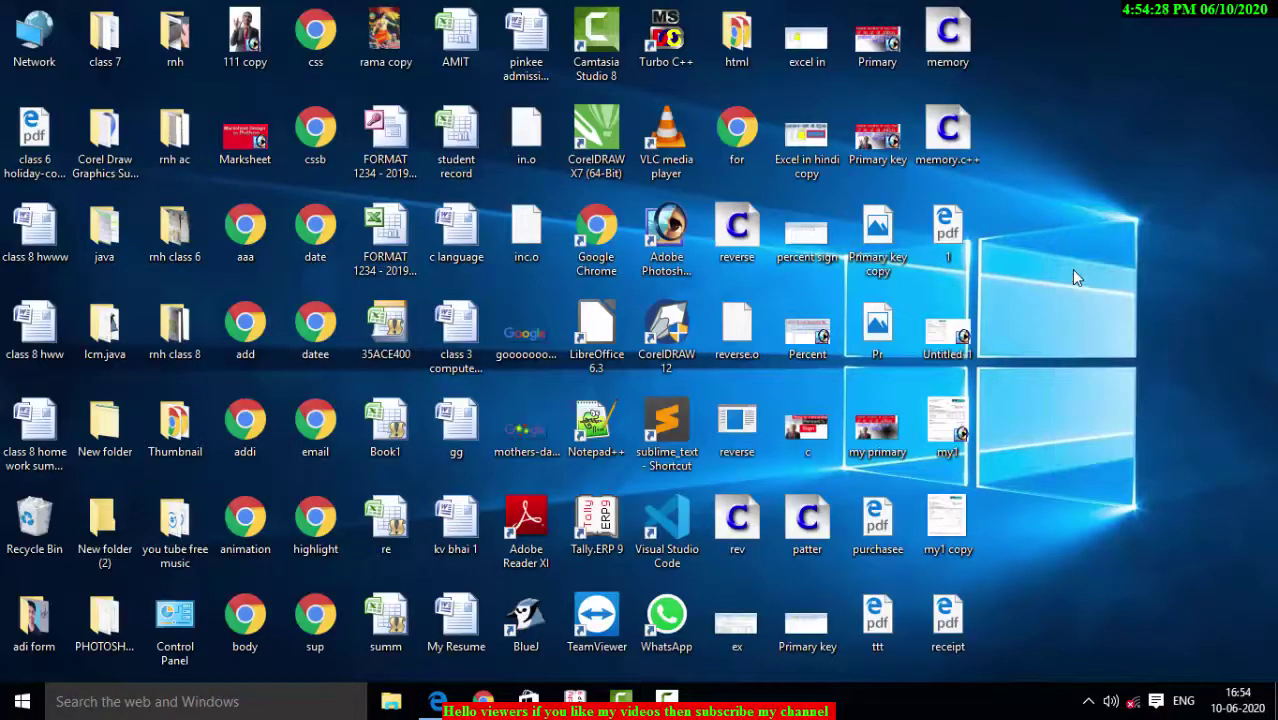
right_click(1071, 270)
left_click(1088, 322)
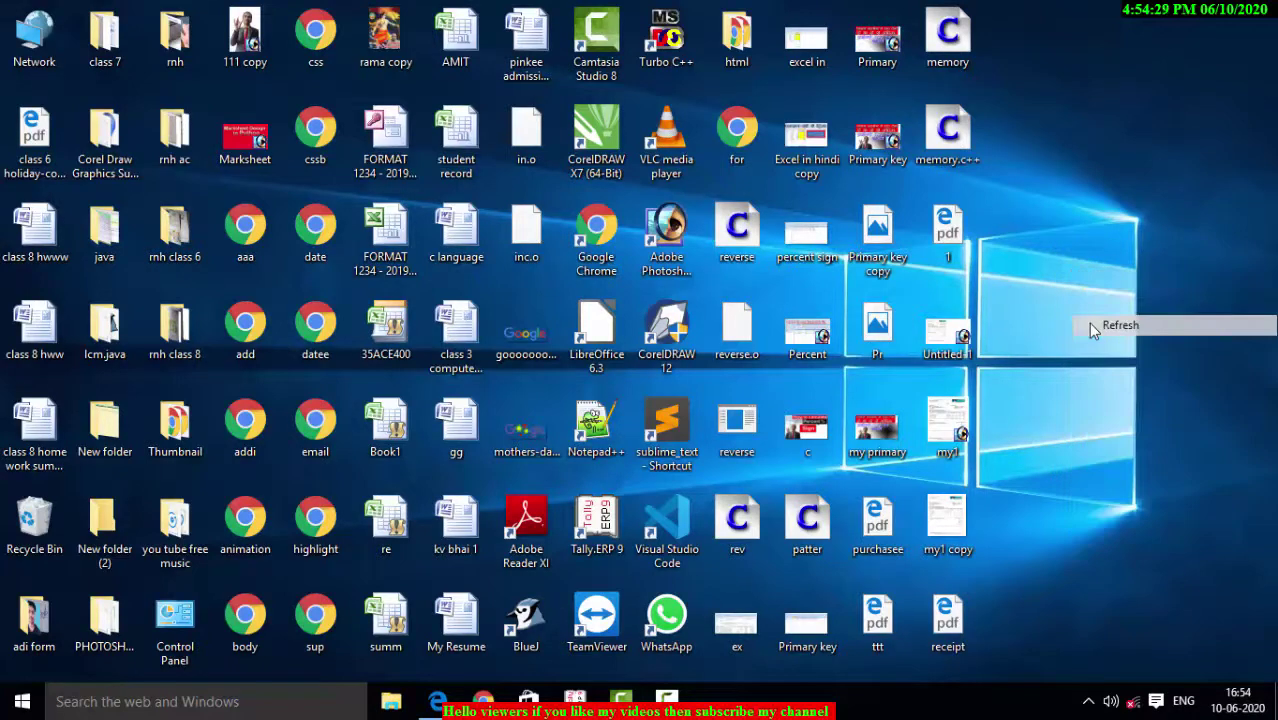
right_click(1060, 211)
left_click(1074, 264)
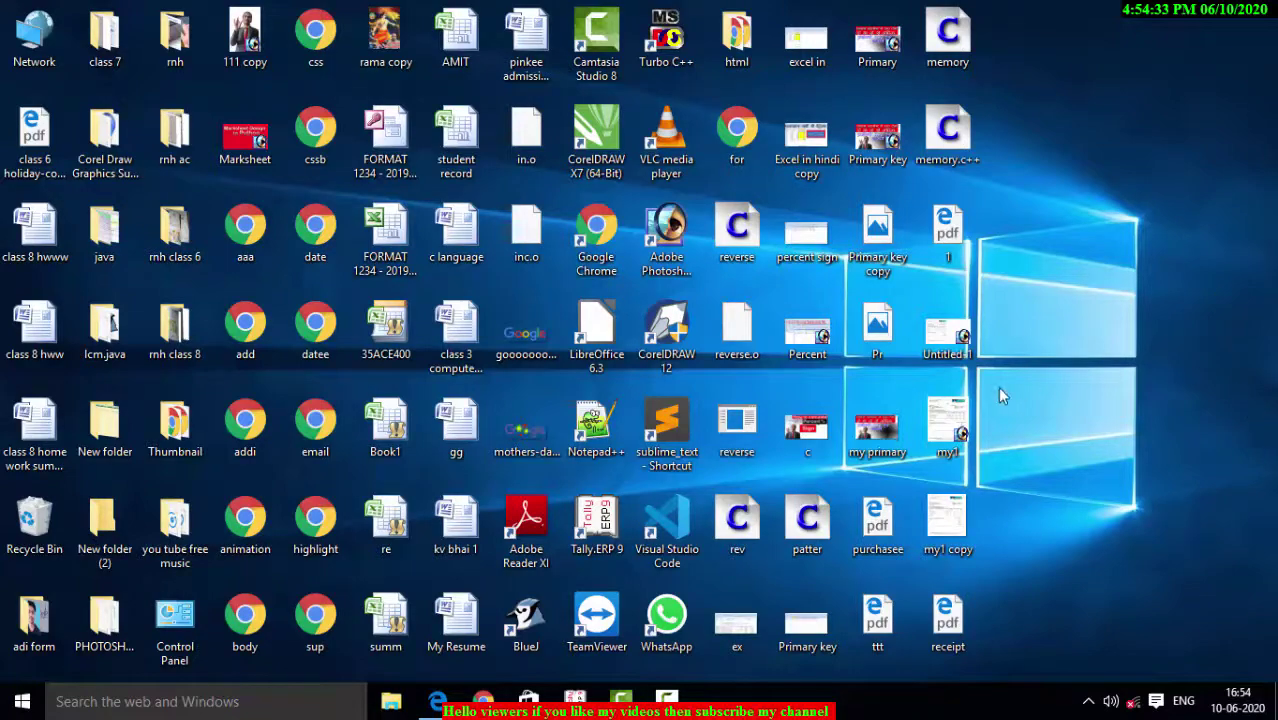
In Tally, quit the receipt alteration and Day Book, then start a new accounting voucher
left_click(577, 700)
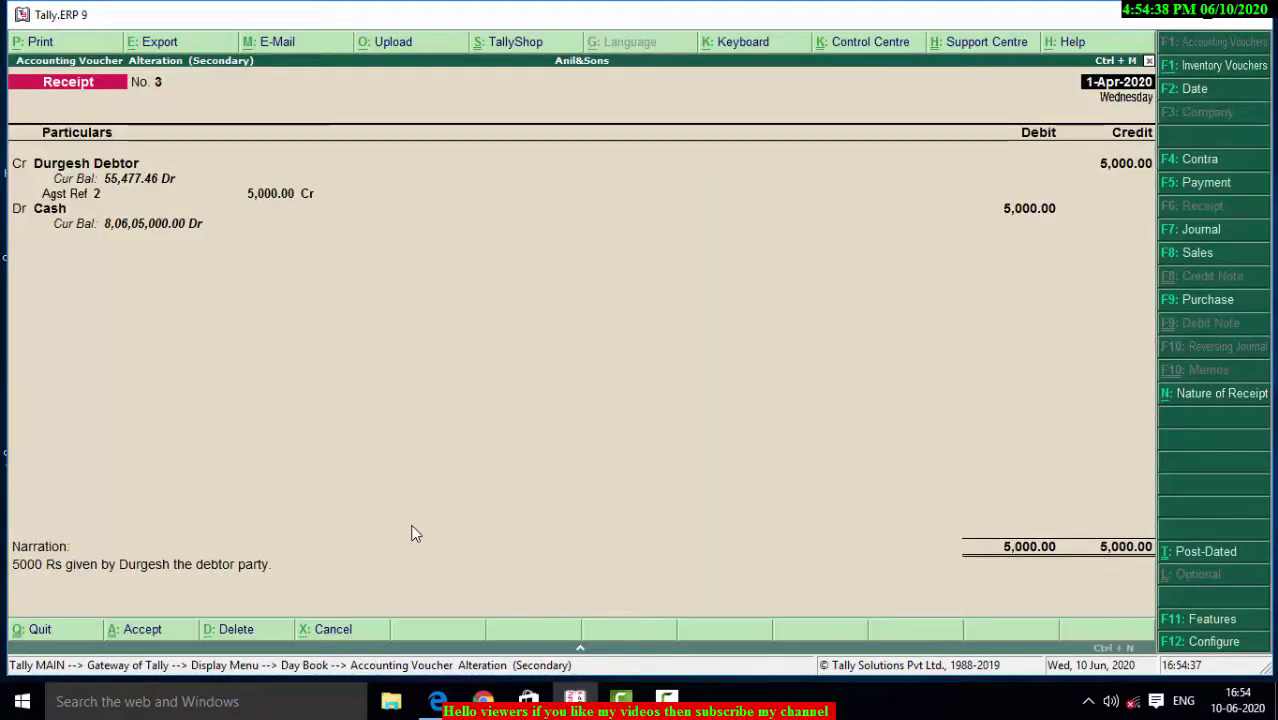
key("Escape")
key("Return")
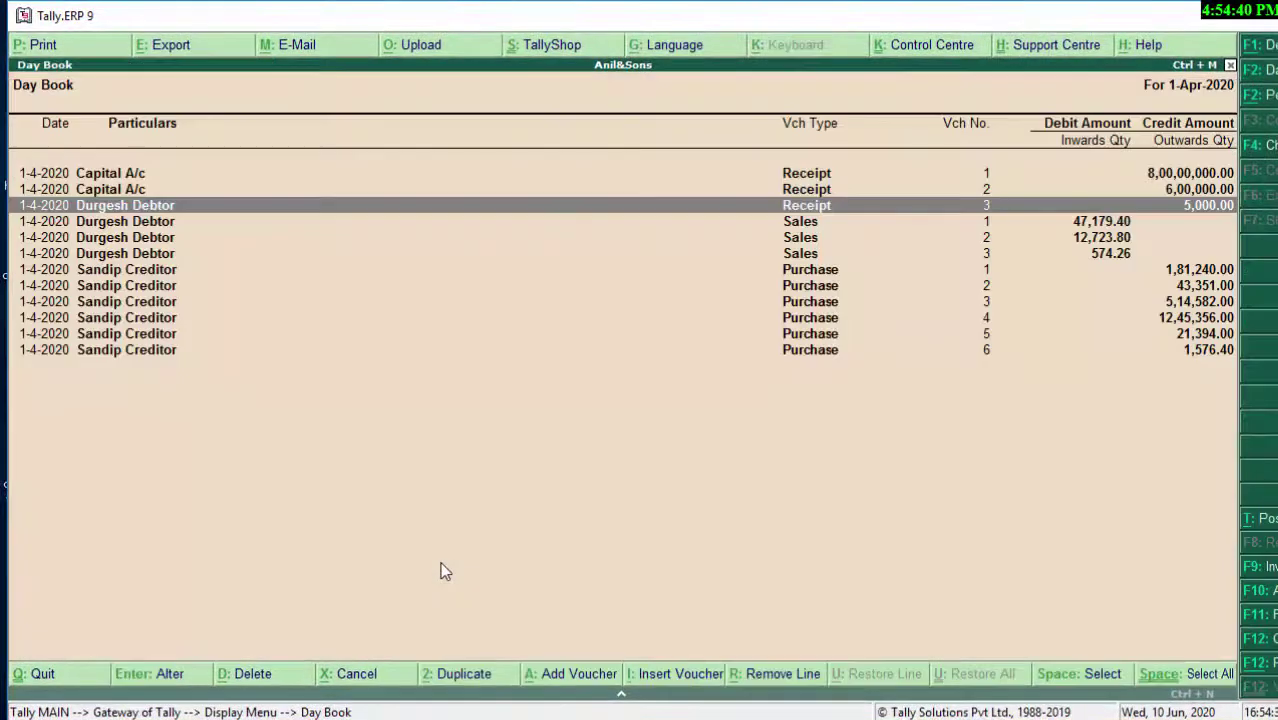
key("Escape")
key("Escape")
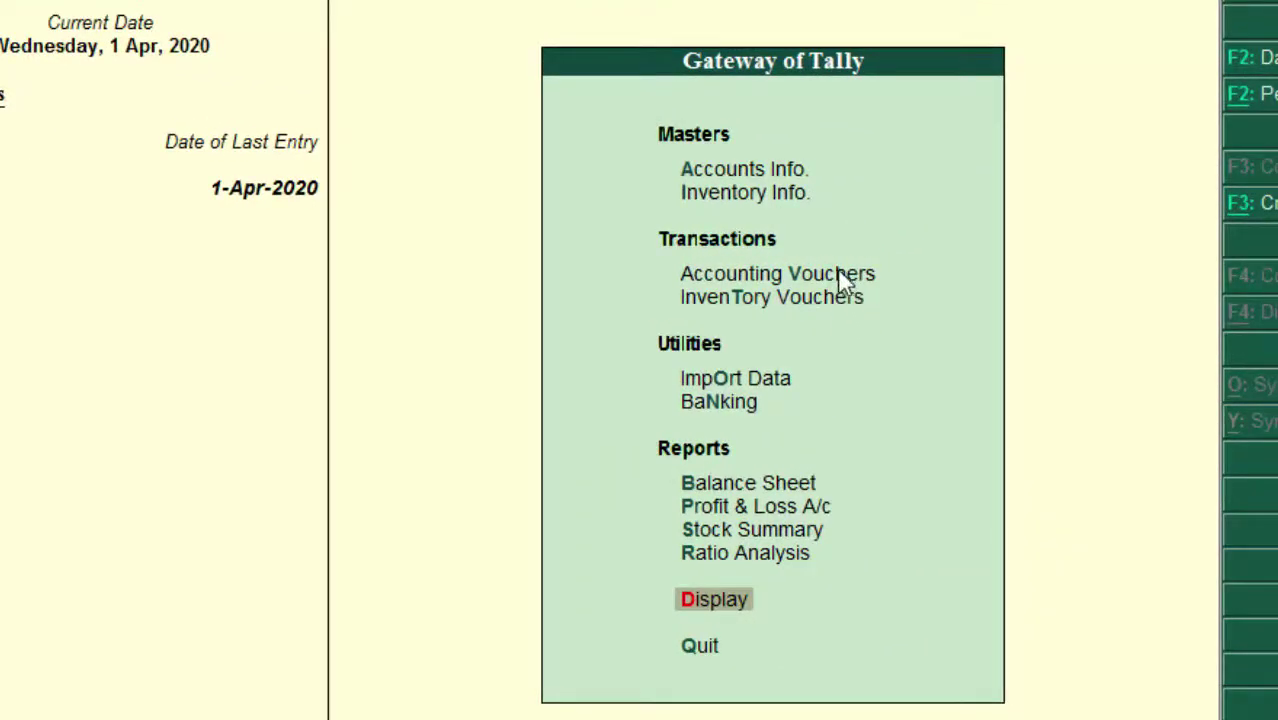
left_click(837, 270)
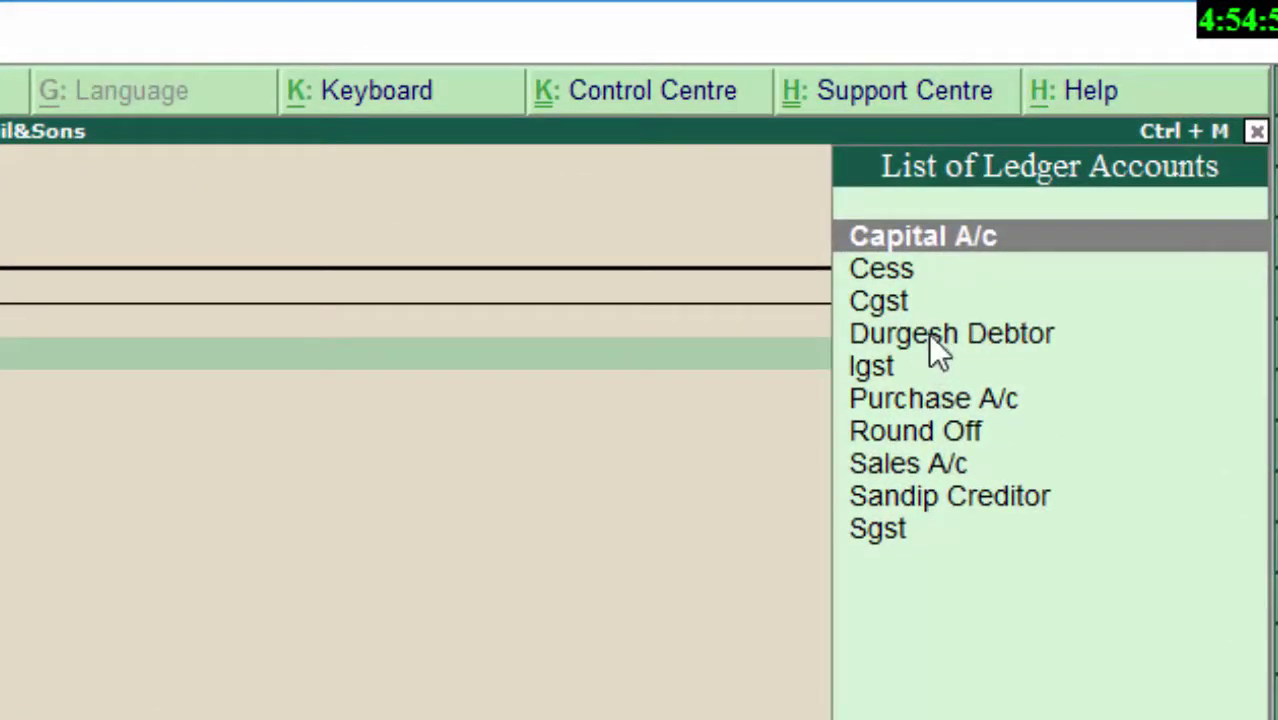
Choose Durgesh Debtor as the credit ledger and enter 40000 as its amount
left_click(929, 333)
left_click(929, 333)
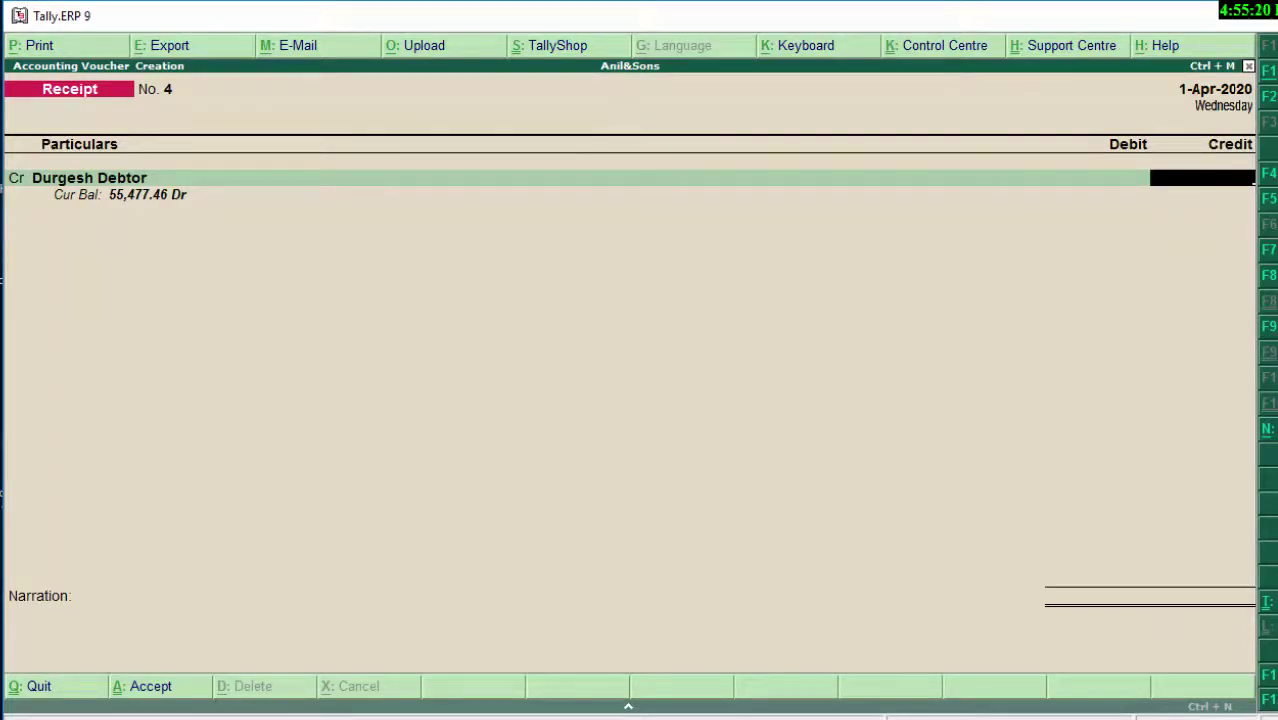
type("40")
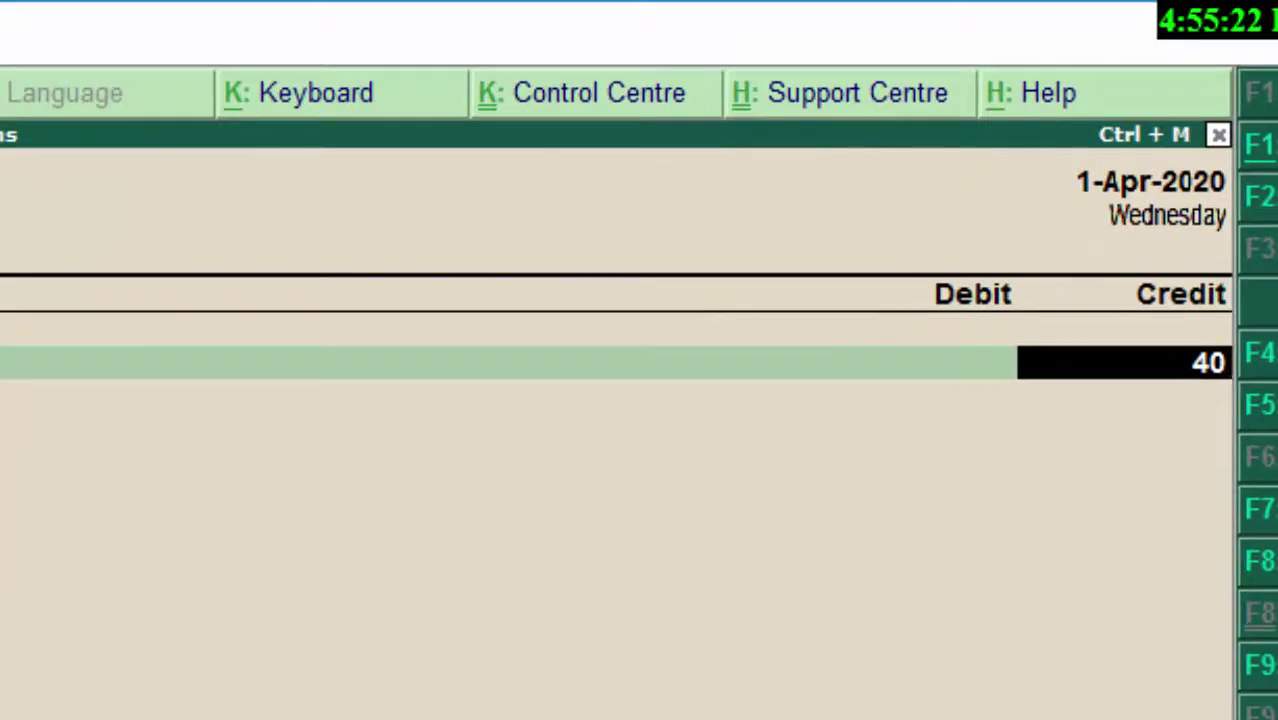
type("00")
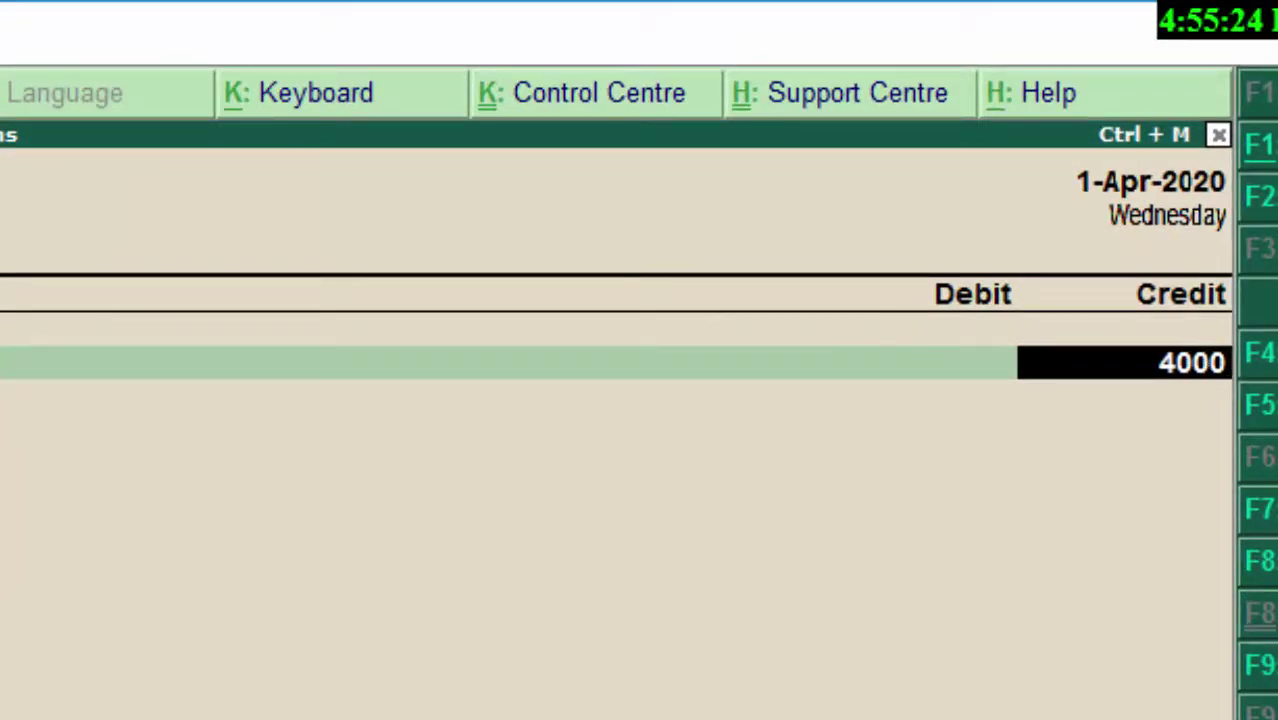
type("0")
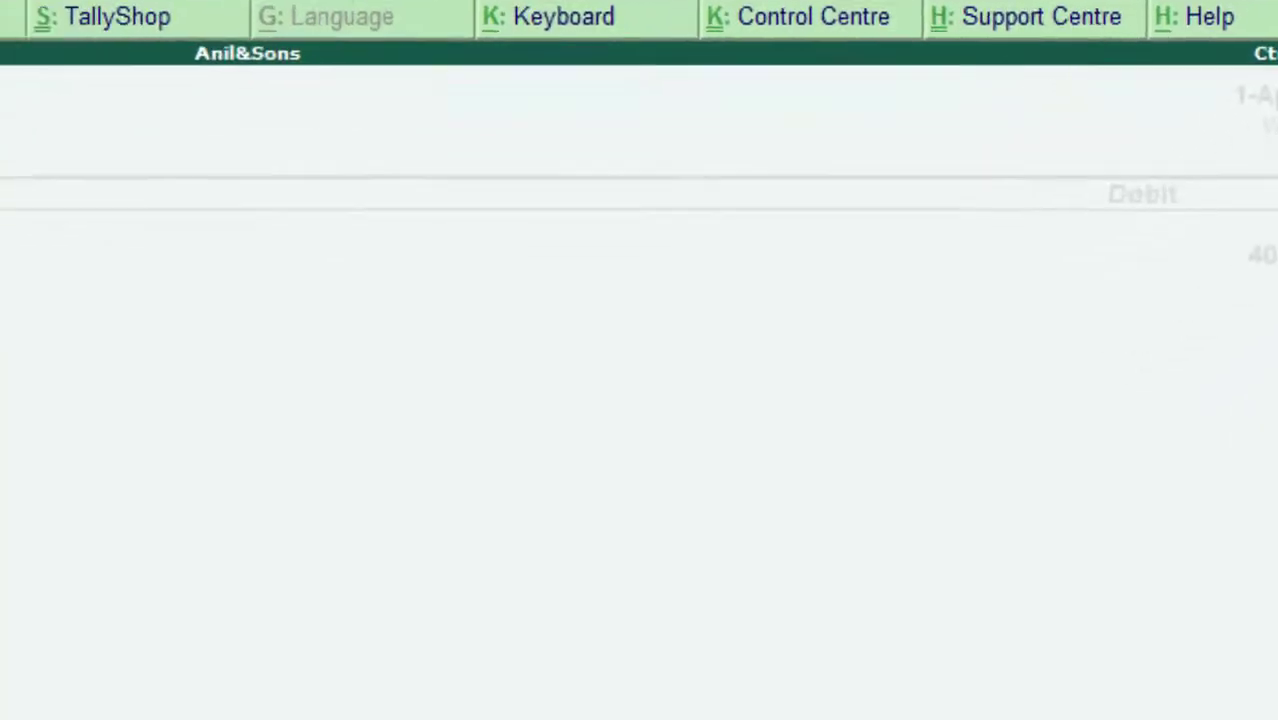
Apply the 40,000.00 credit Agst Ref to pending bill 1
key("Return")
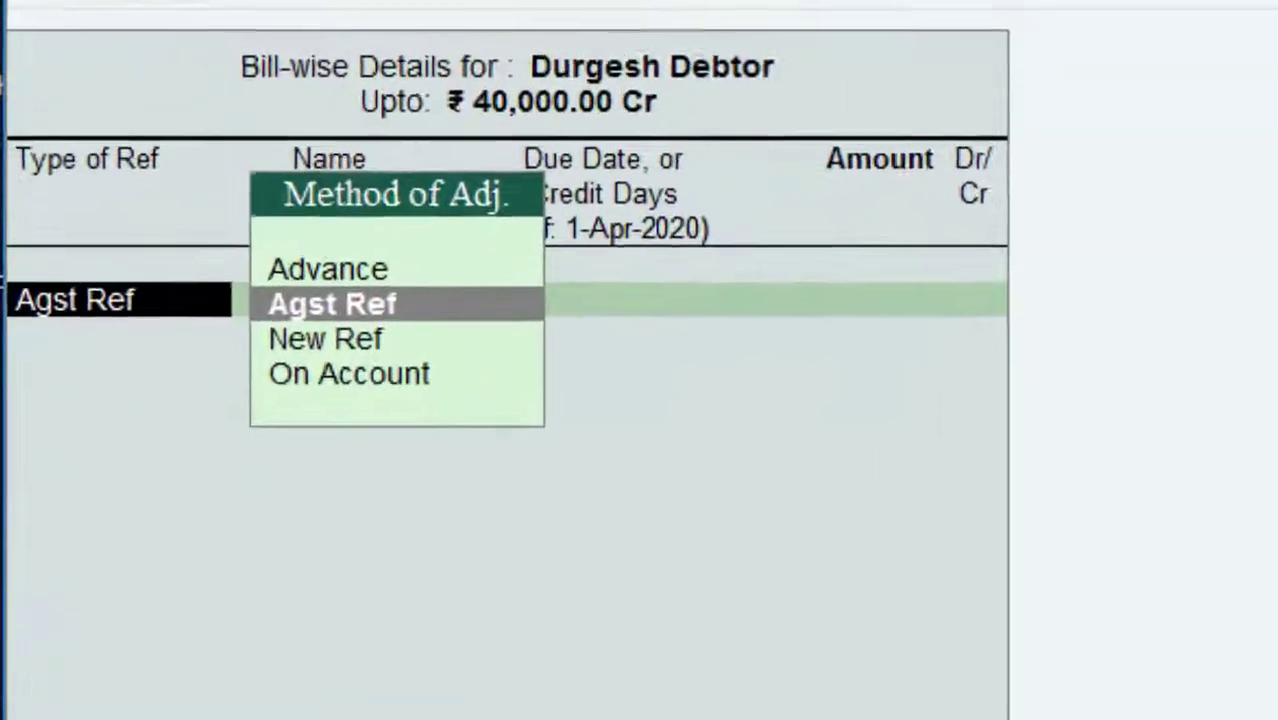
key("Return")
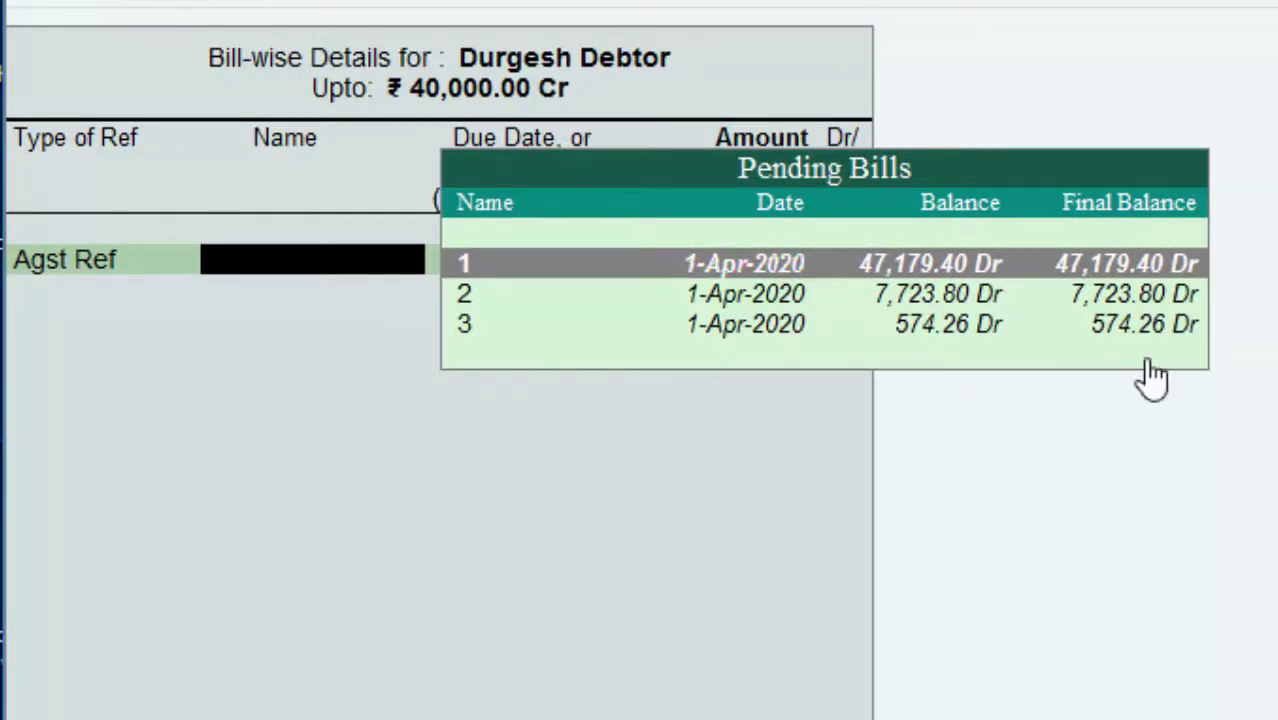
left_click(1103, 266)
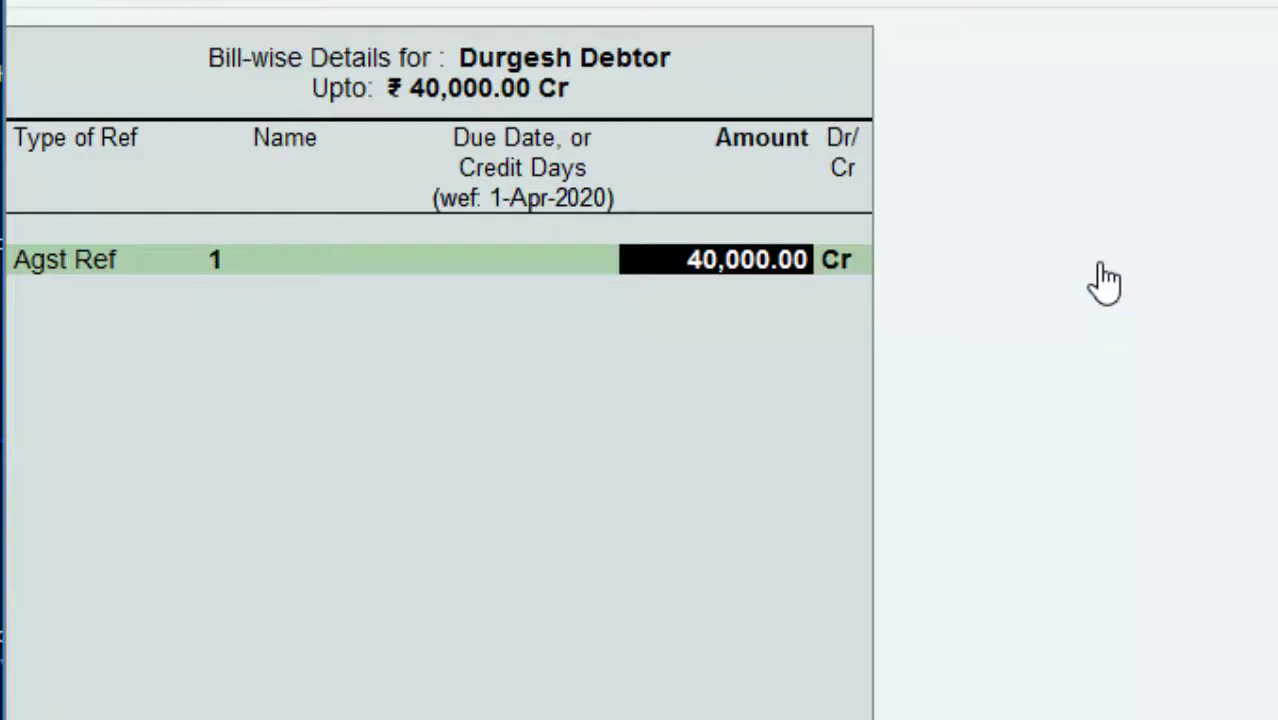
key("Return")
key("Return")
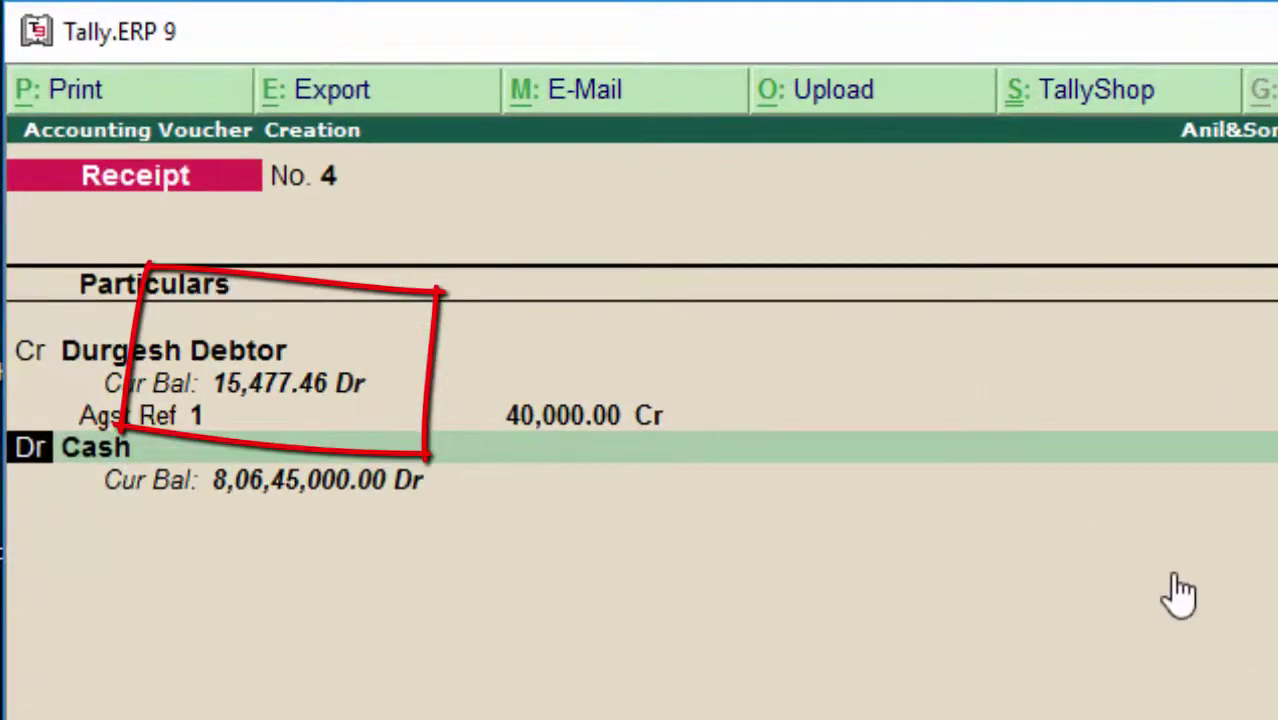
From the debit line, create a ledger named Sbi Bank, skipping alias and entering B for its group
key("Return")
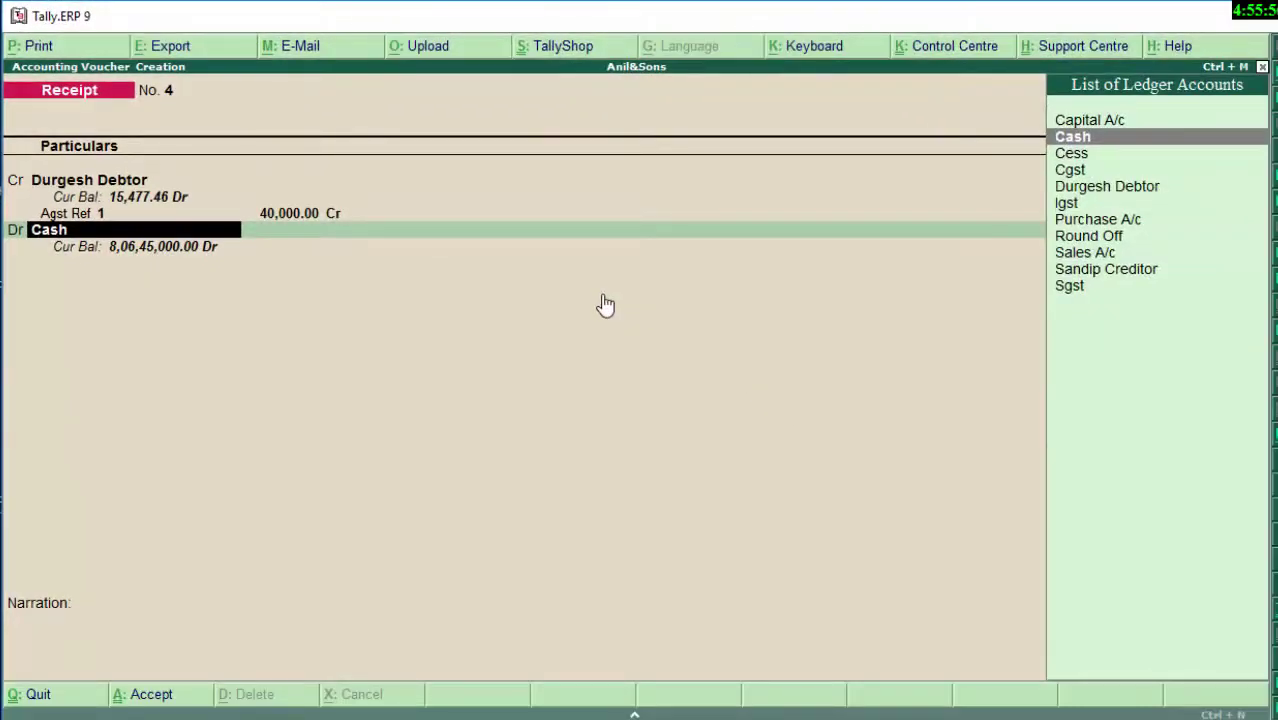
key("alt+c")
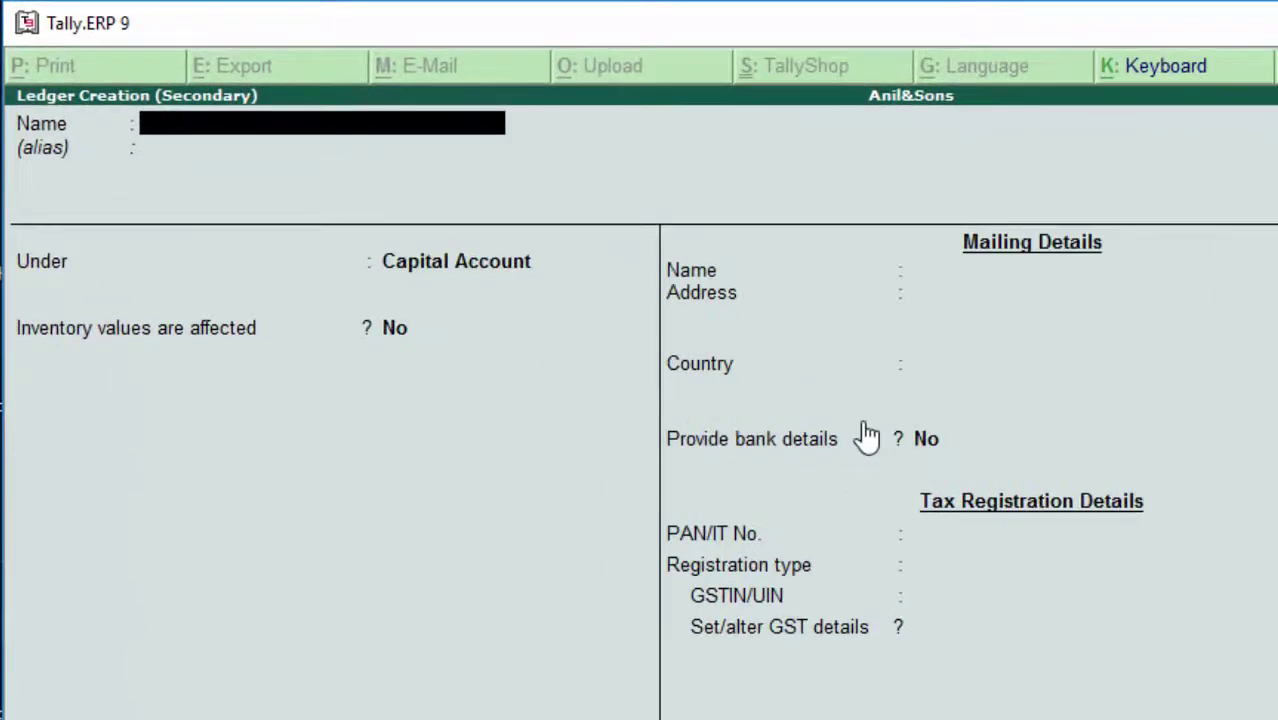
type("Sb")
type("i ")
type("Bank")
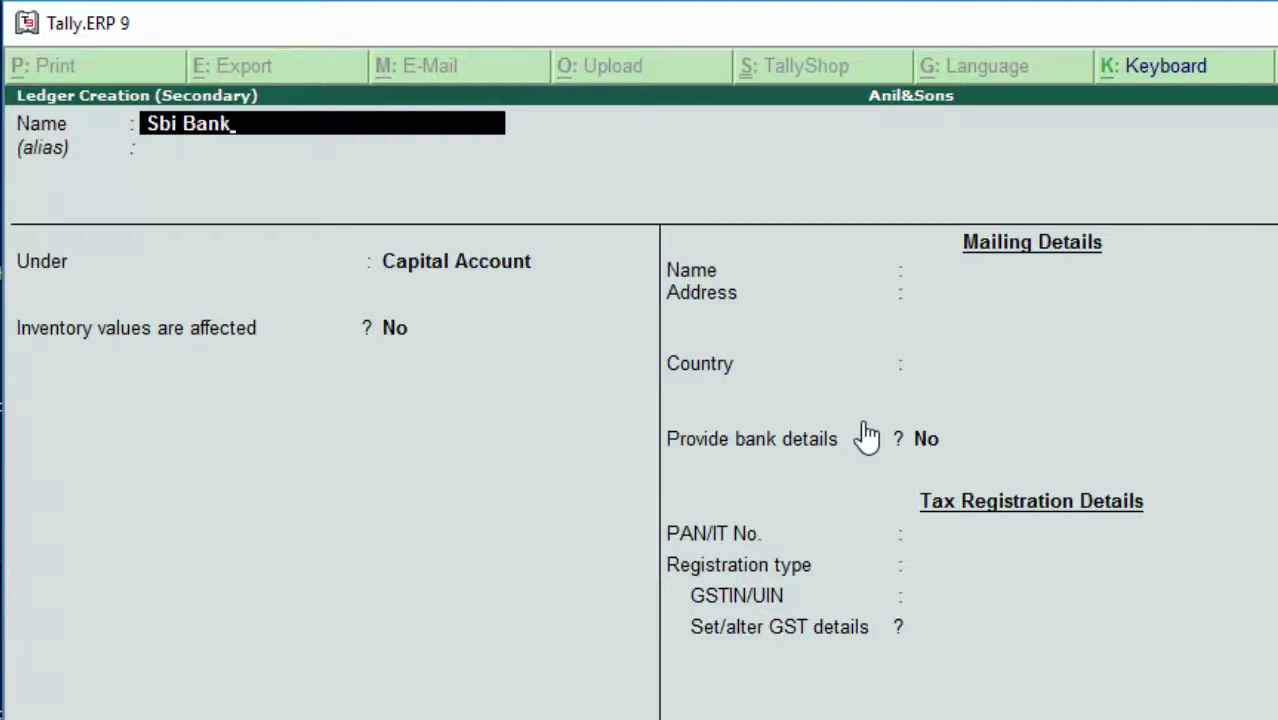
key("Return")
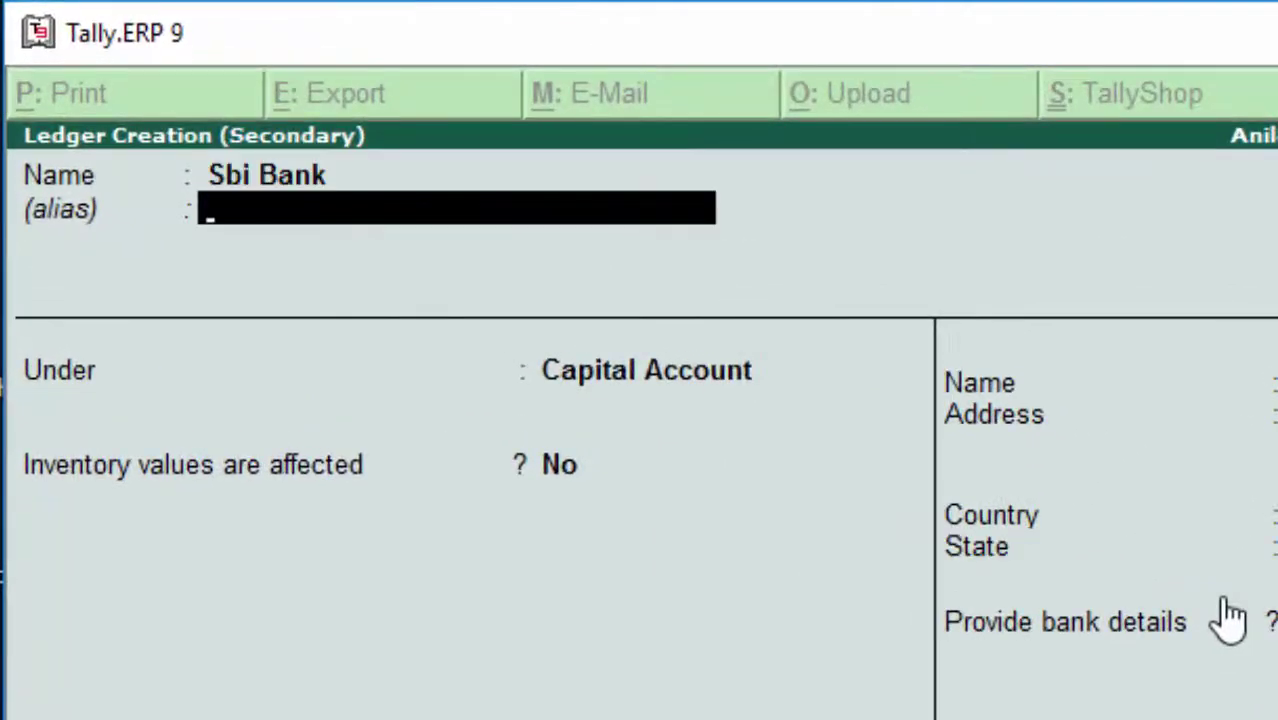
key("Return")
type("B")
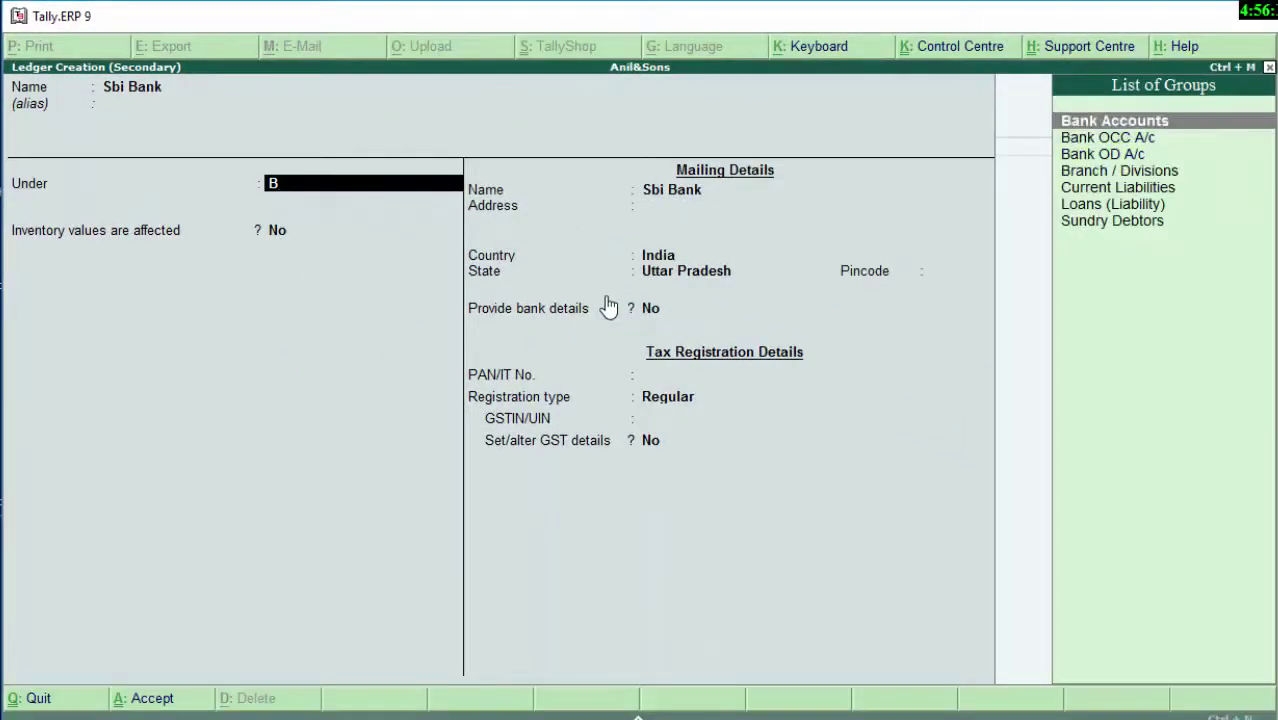
Place Sbi Bank under Bank Accounts and bring up Ledger Configuration with F12
key("Return")
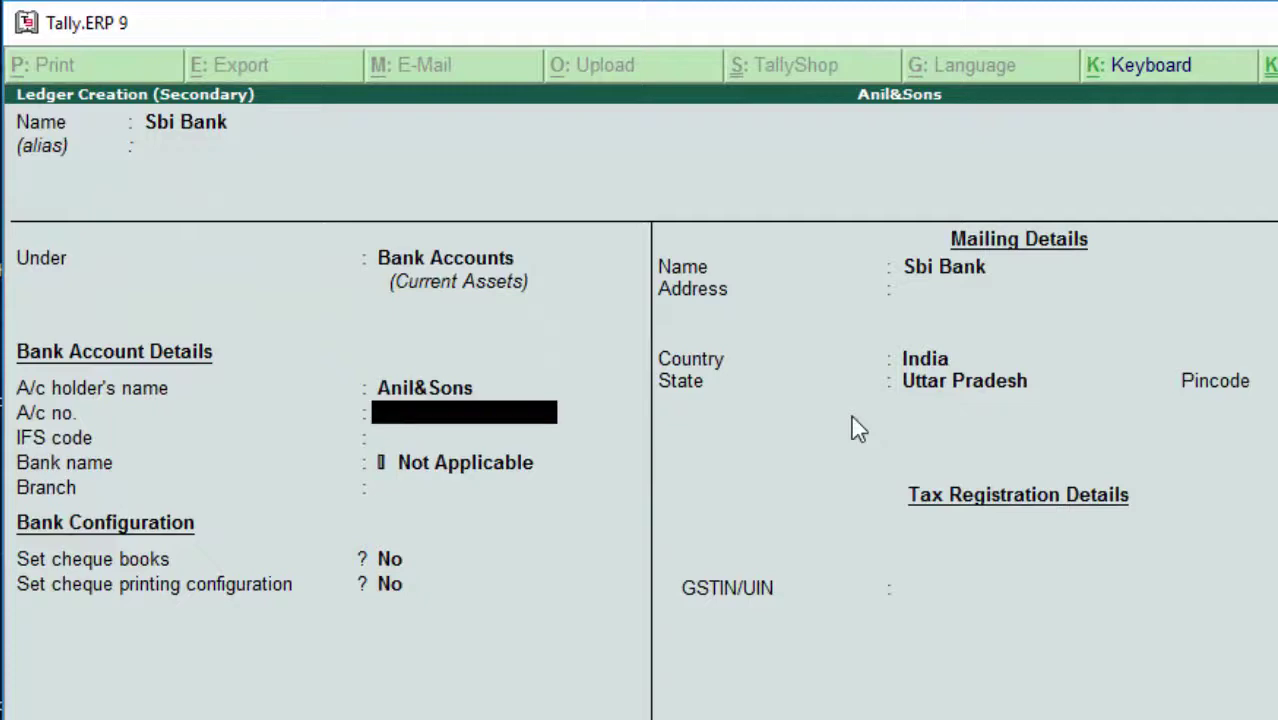
key("F12")
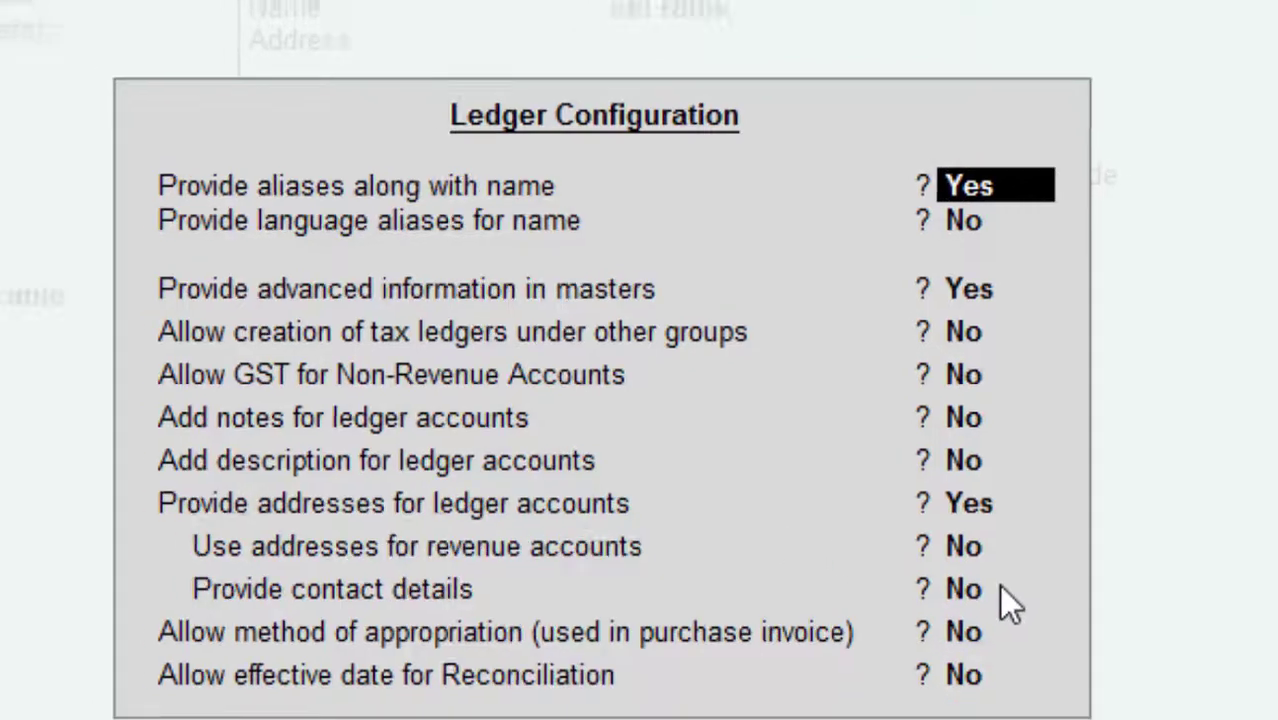
Close Ledger Configuration to get back to the Sbi Bank ledger form
key("Escape")
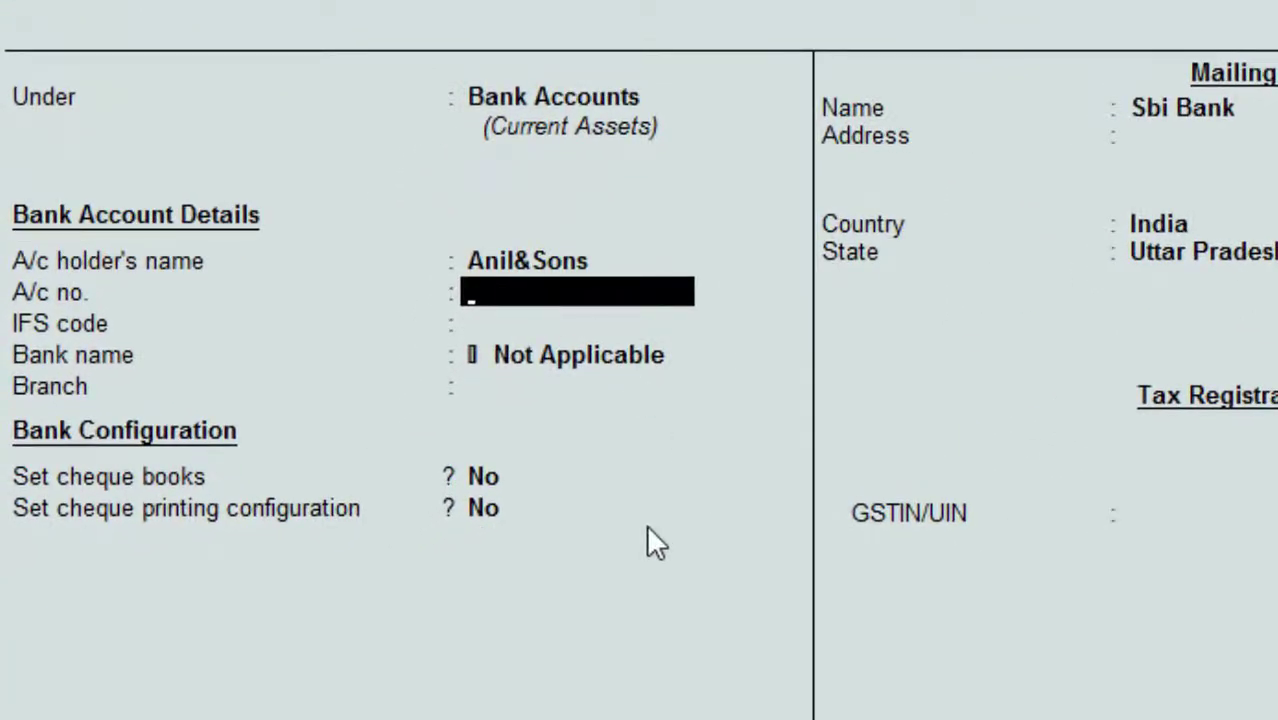
Enter the account number, IFS code SBIN5678 and branch Deoria, and set cheque books to Yes
type("12")
type("34567")
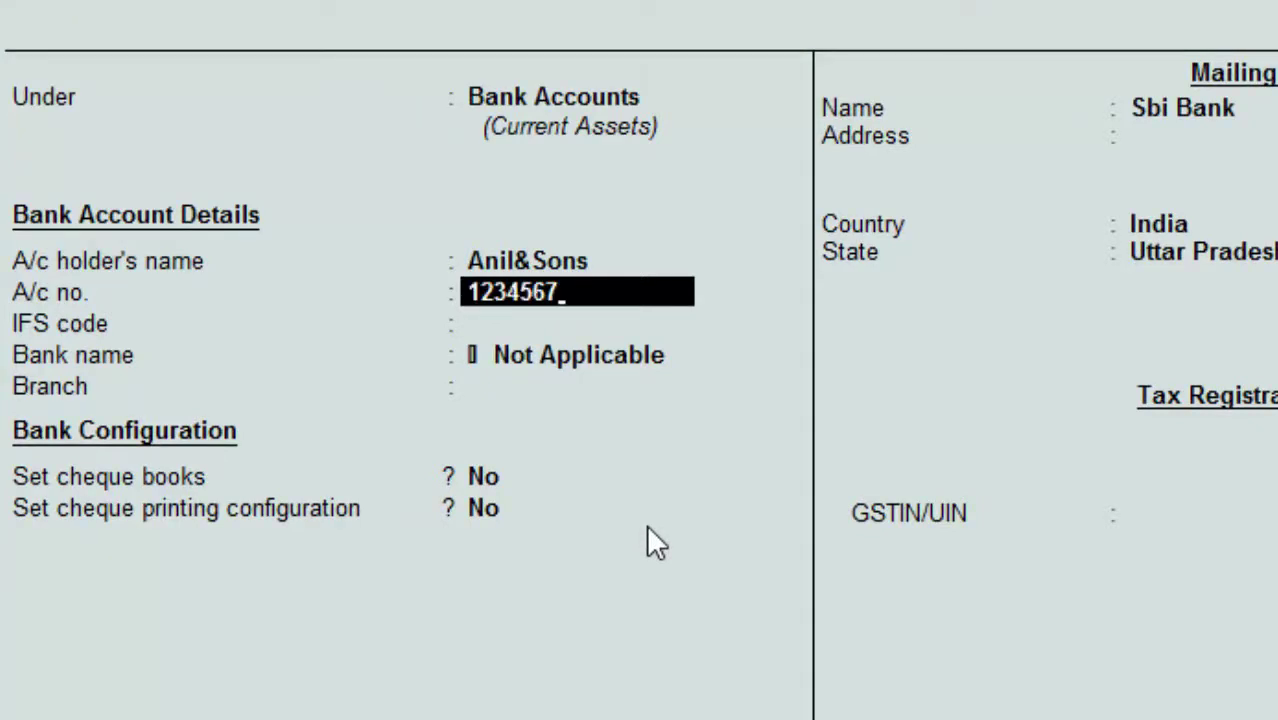
key("Return")
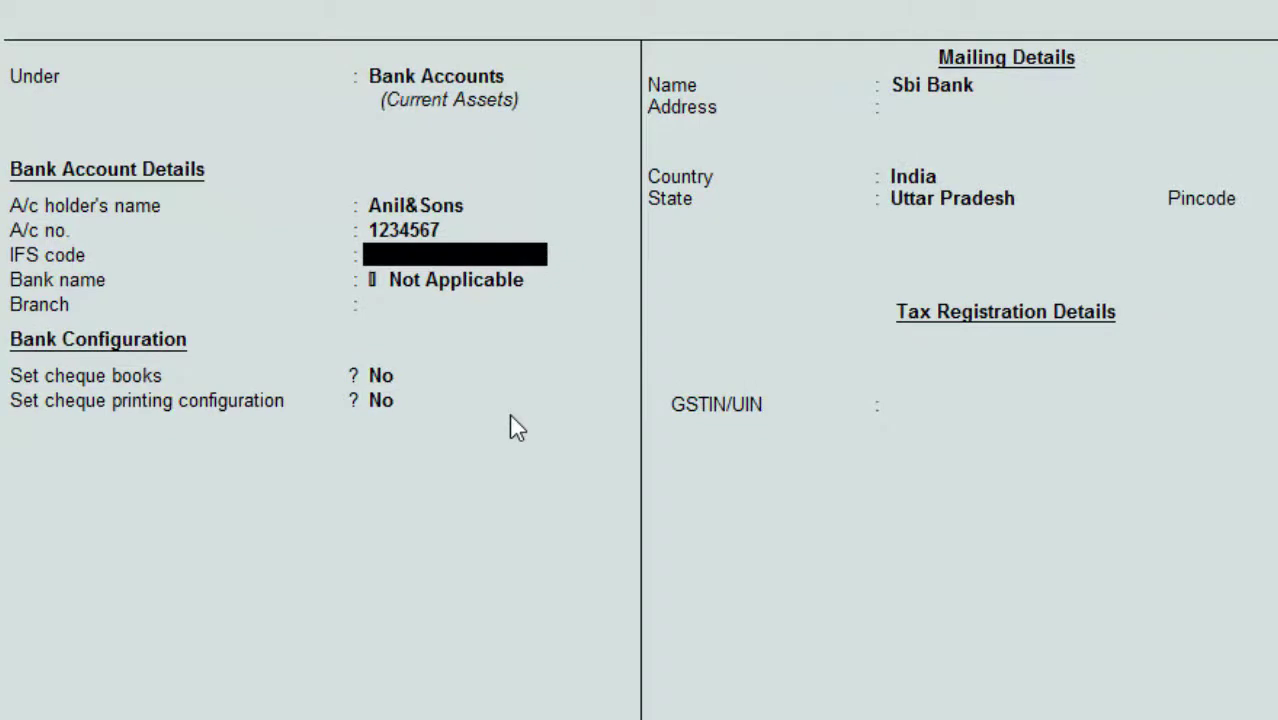
type("SBI")
type("N56")
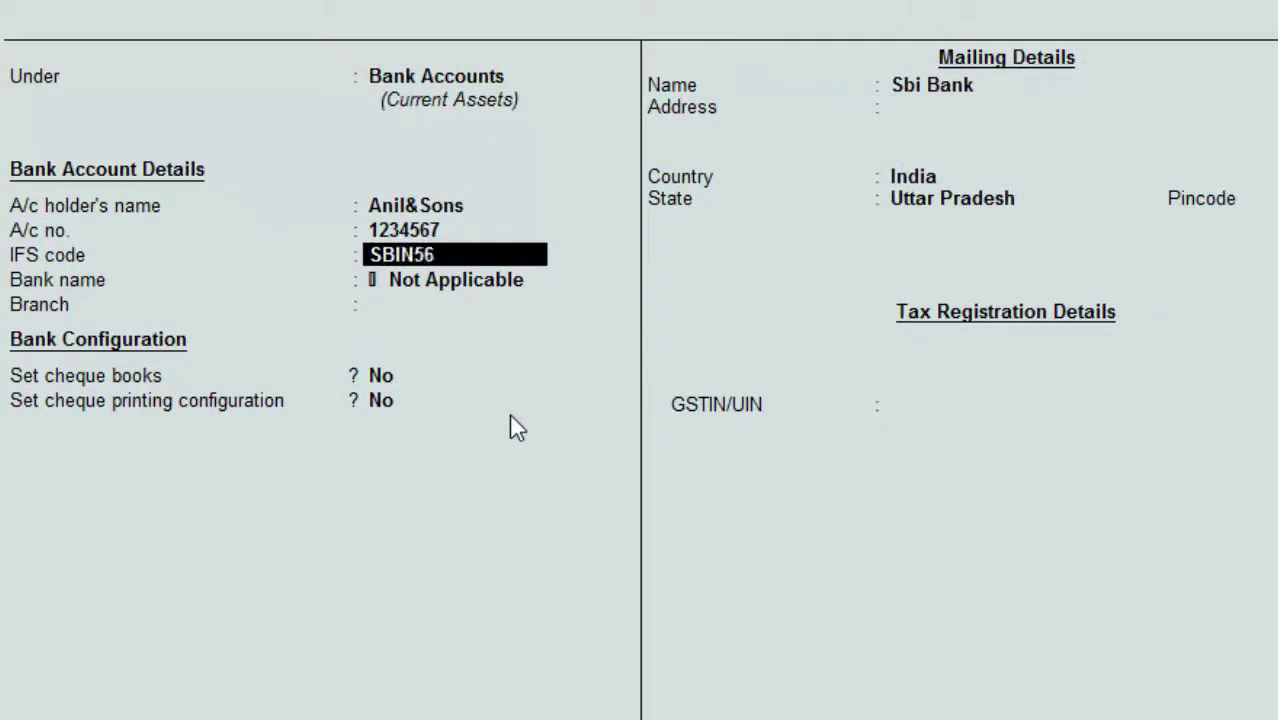
type("78")
key("Return")
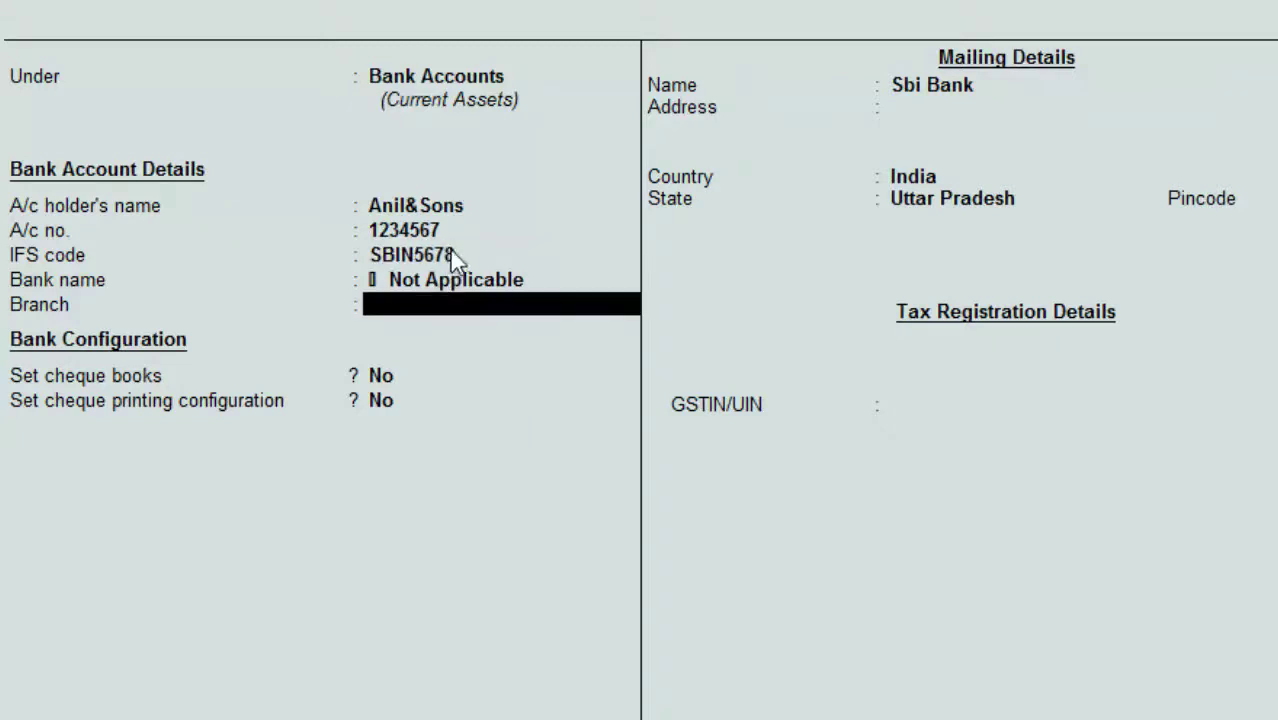
key("BackSpace")
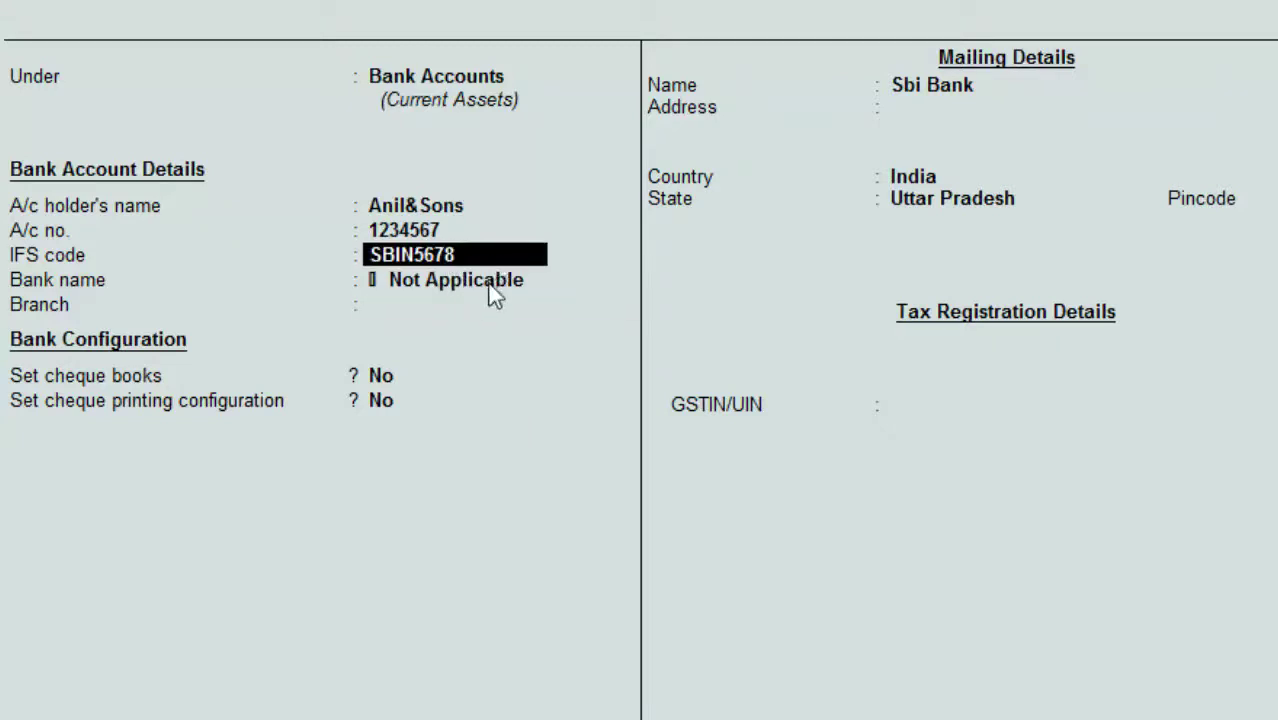
left_click(429, 306)
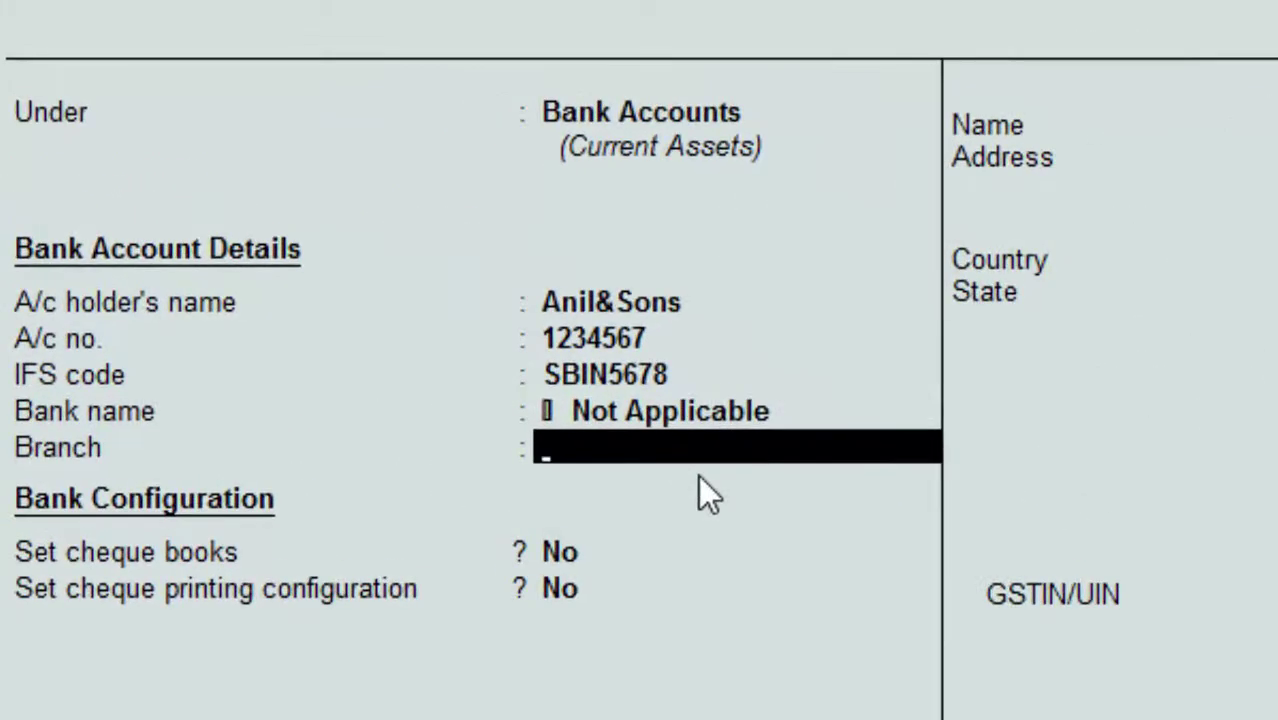
type("De")
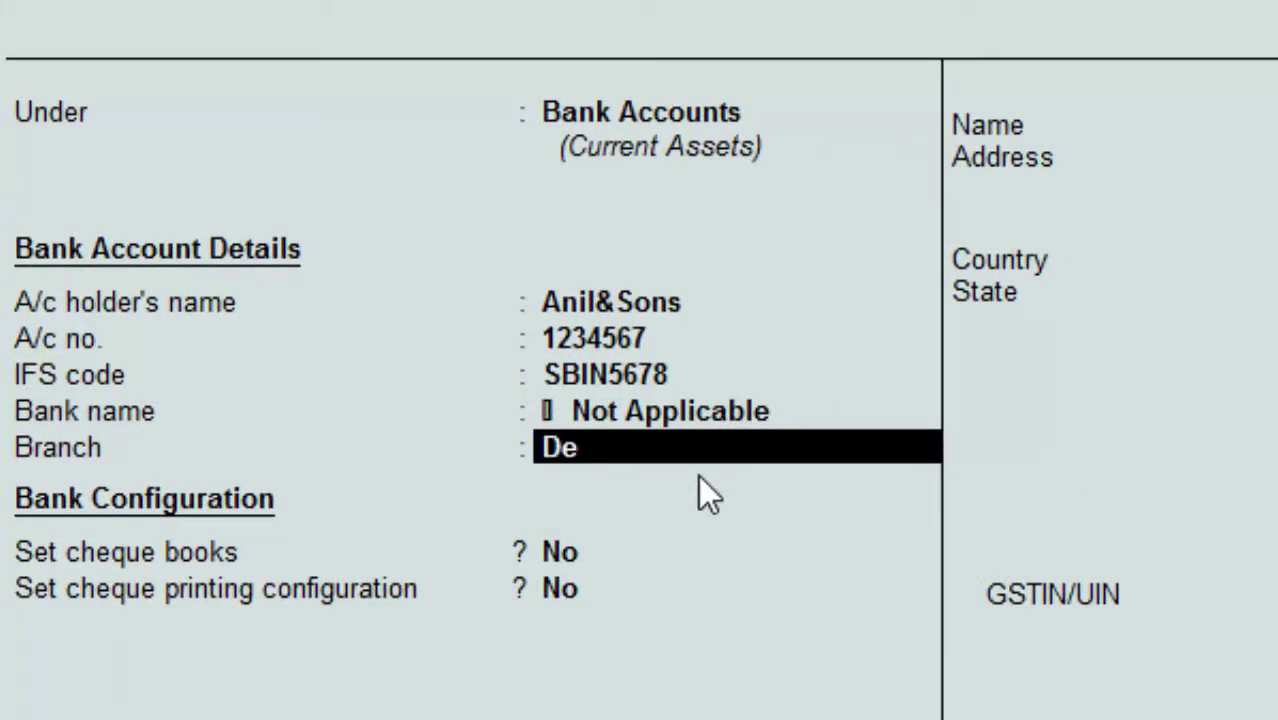
type("oria")
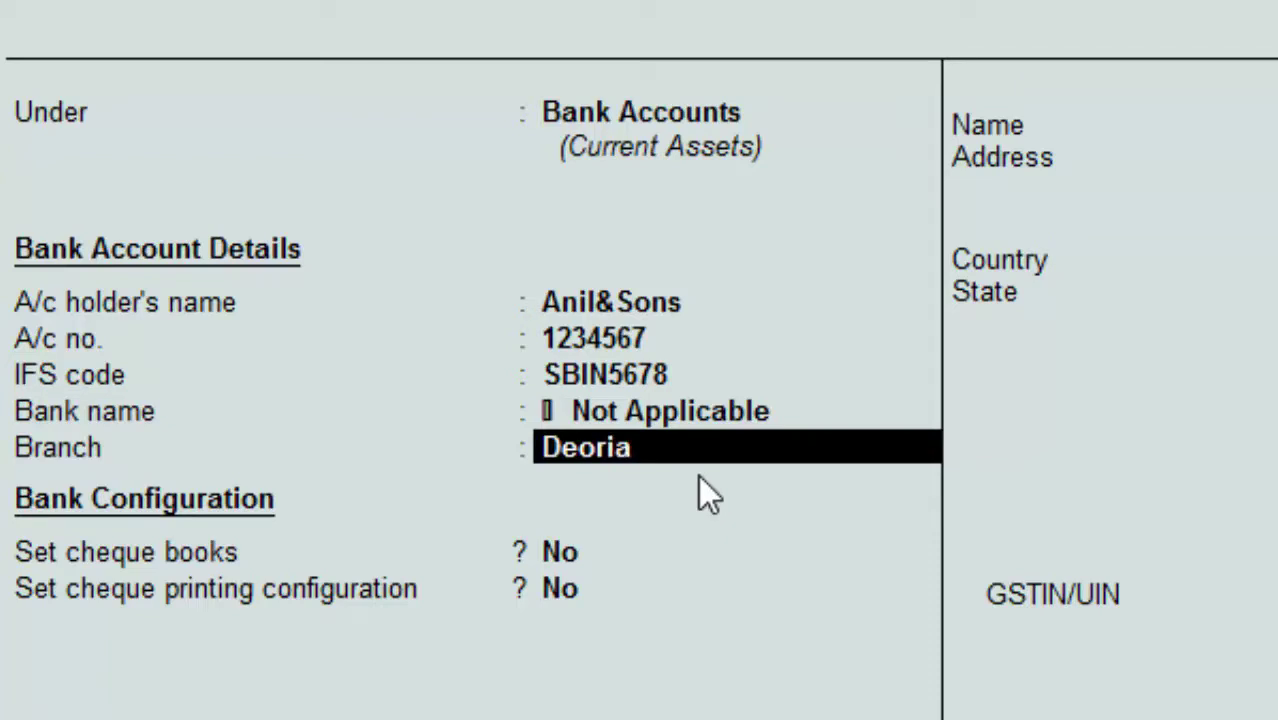
key("Return")
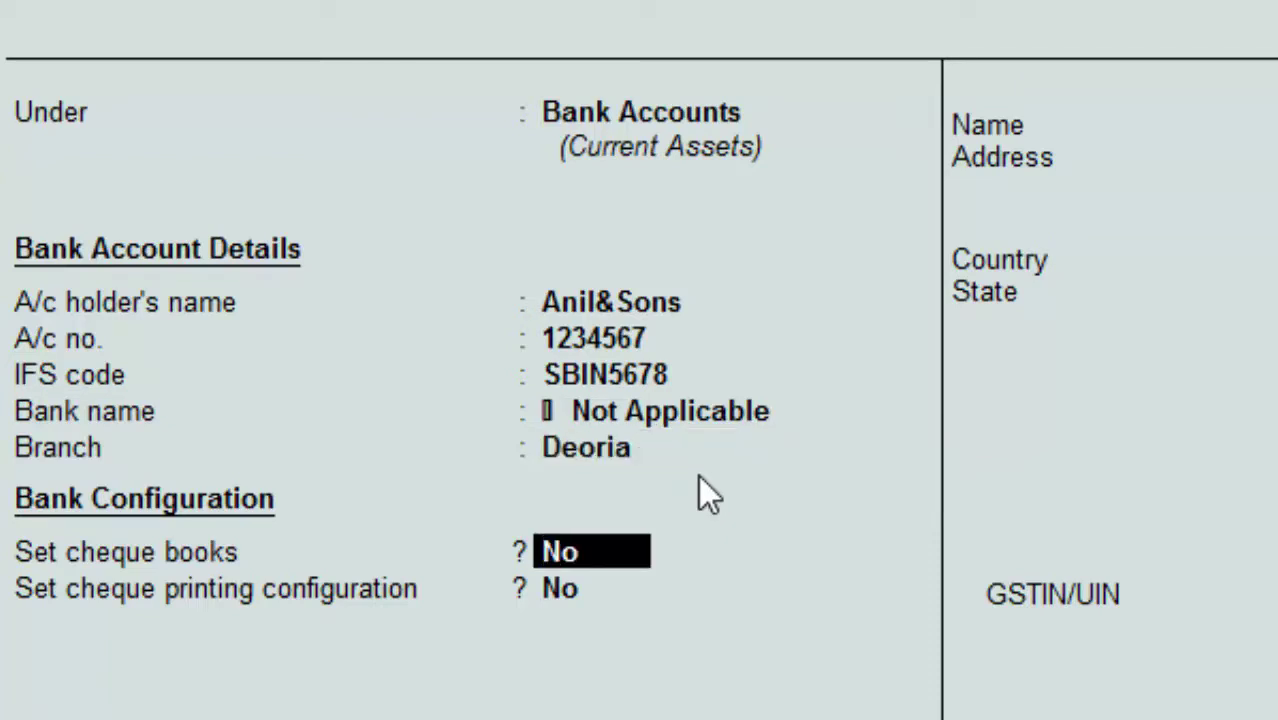
type("y")
key("Return")
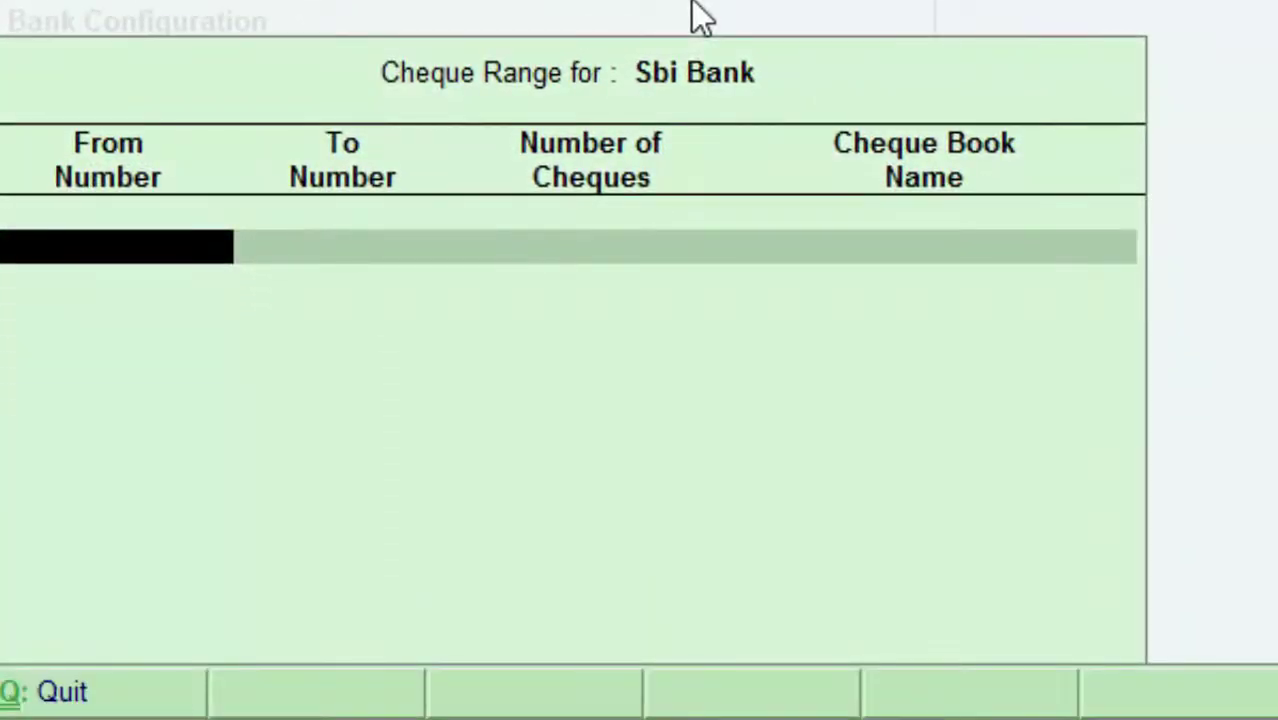
Enter cheque numbers 127890 to 456789 for Sbi Bank and accept the range
type("1269")
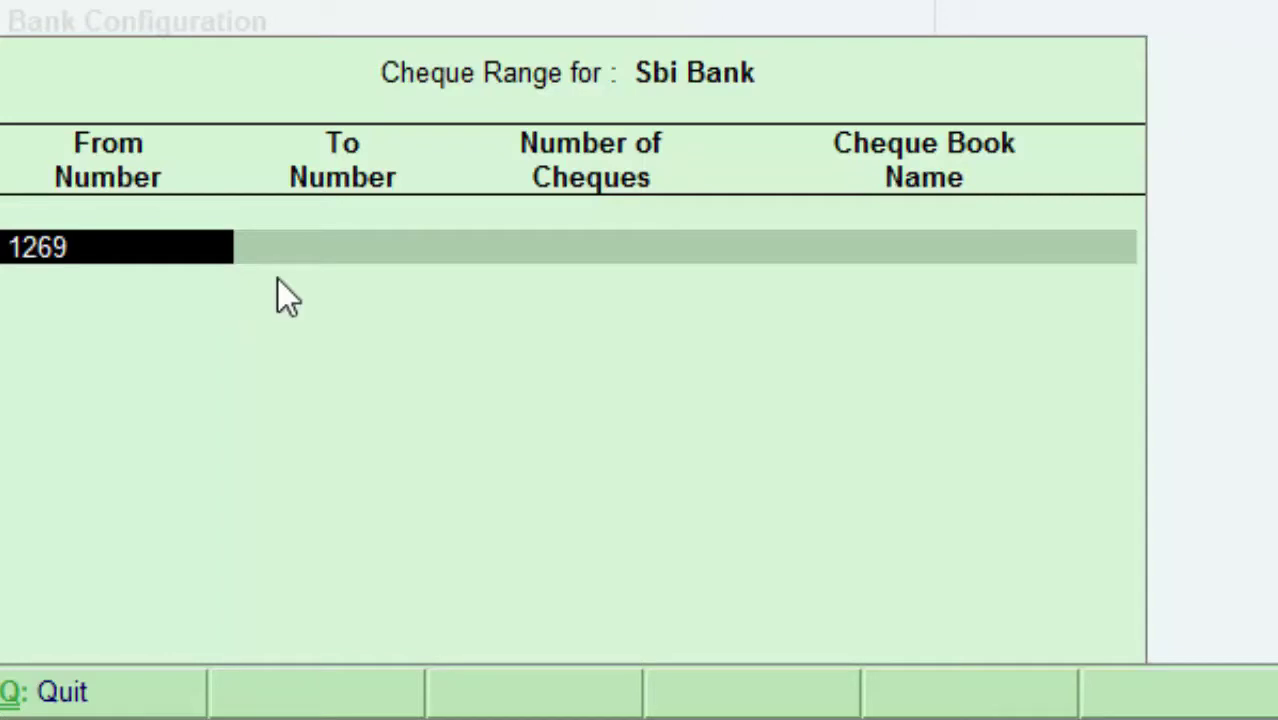
key("BackSpace")
key("BackSpace")
key("BackSpace")
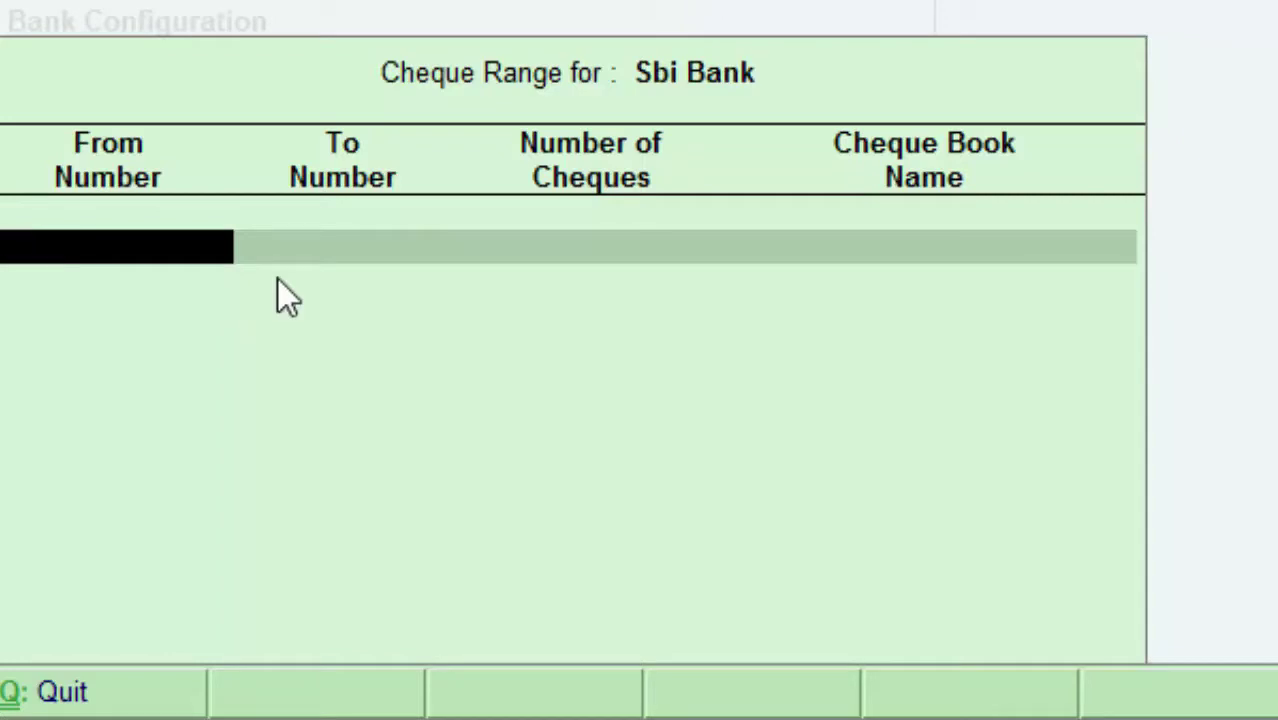
type("1278")
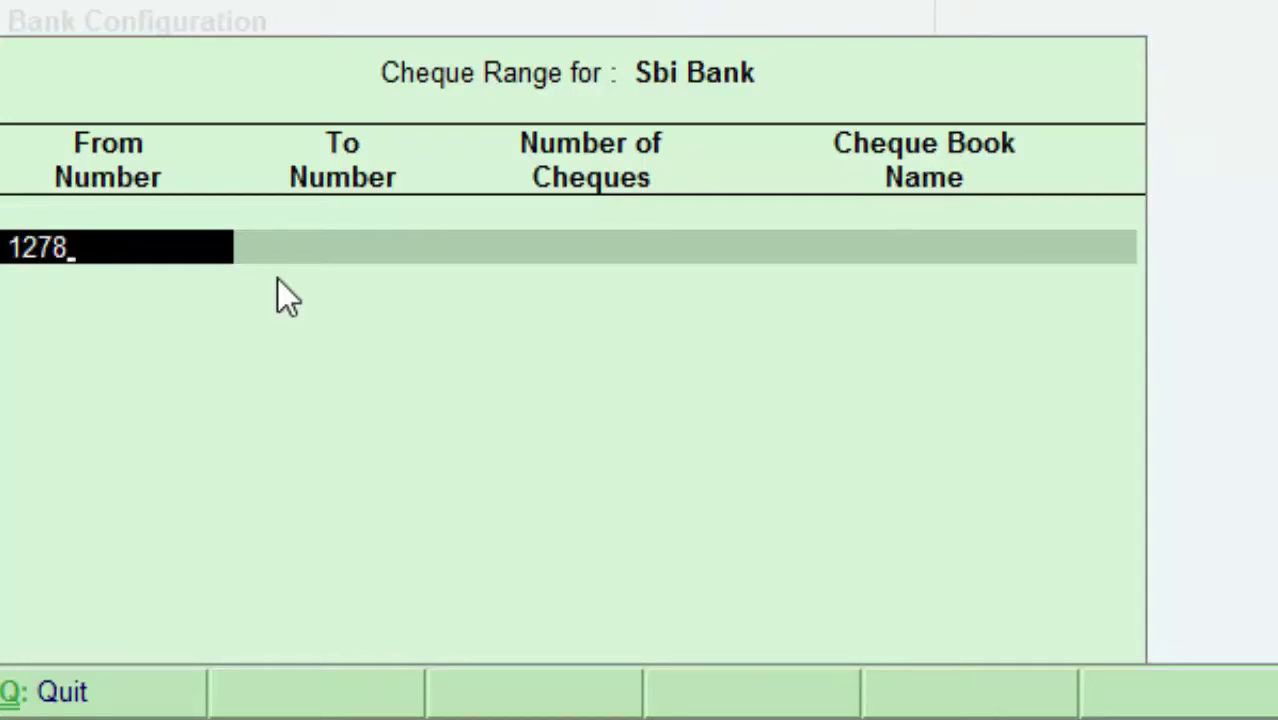
type("90")
key("Return")
type("456")
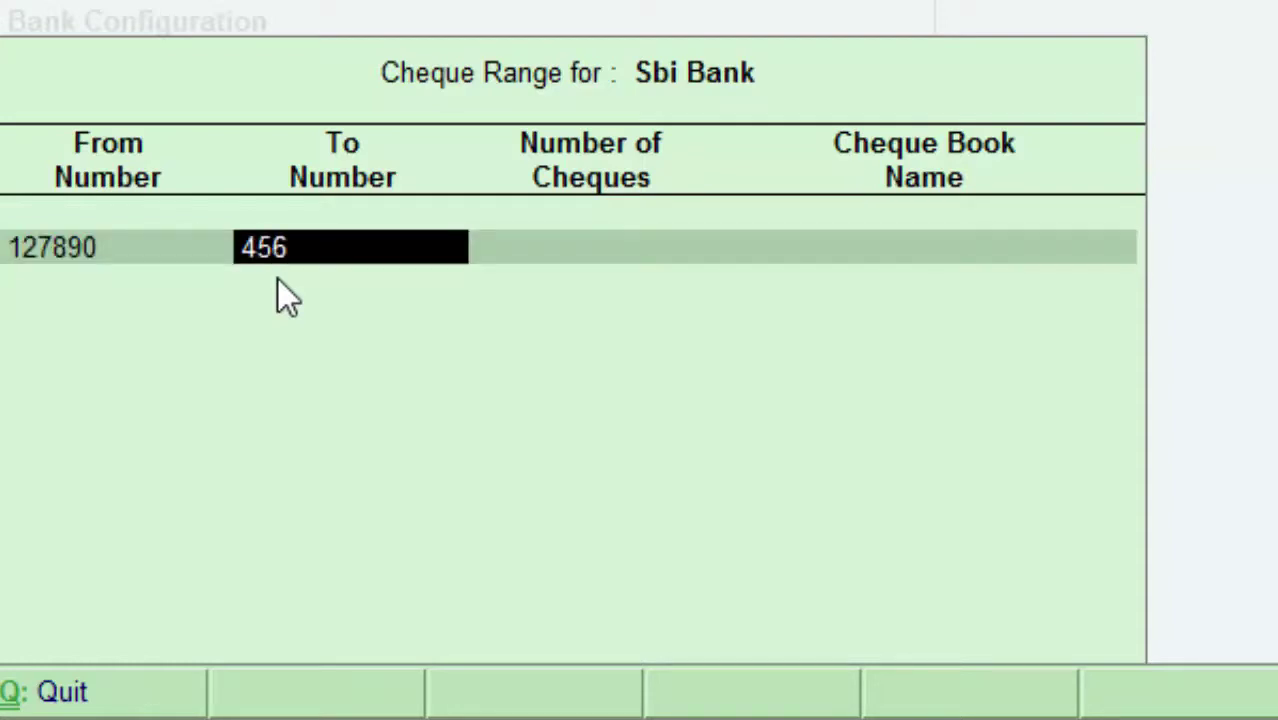
type("789")
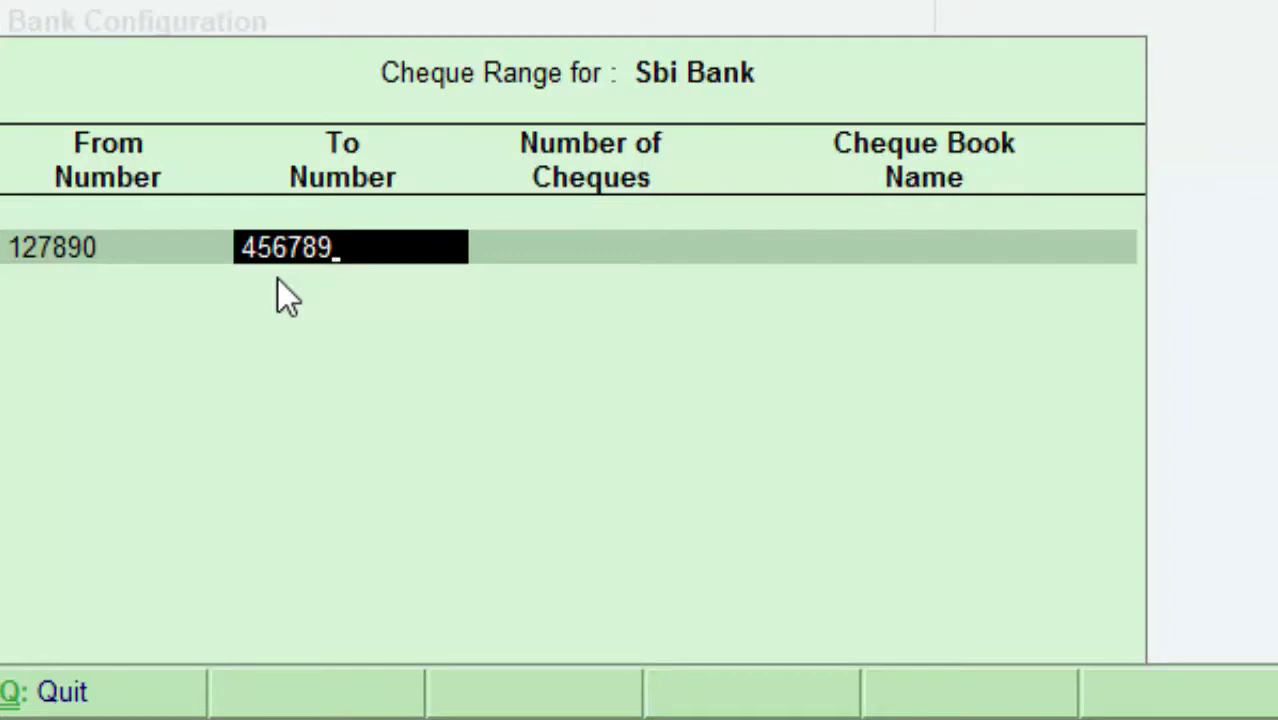
key("ctrl+a")
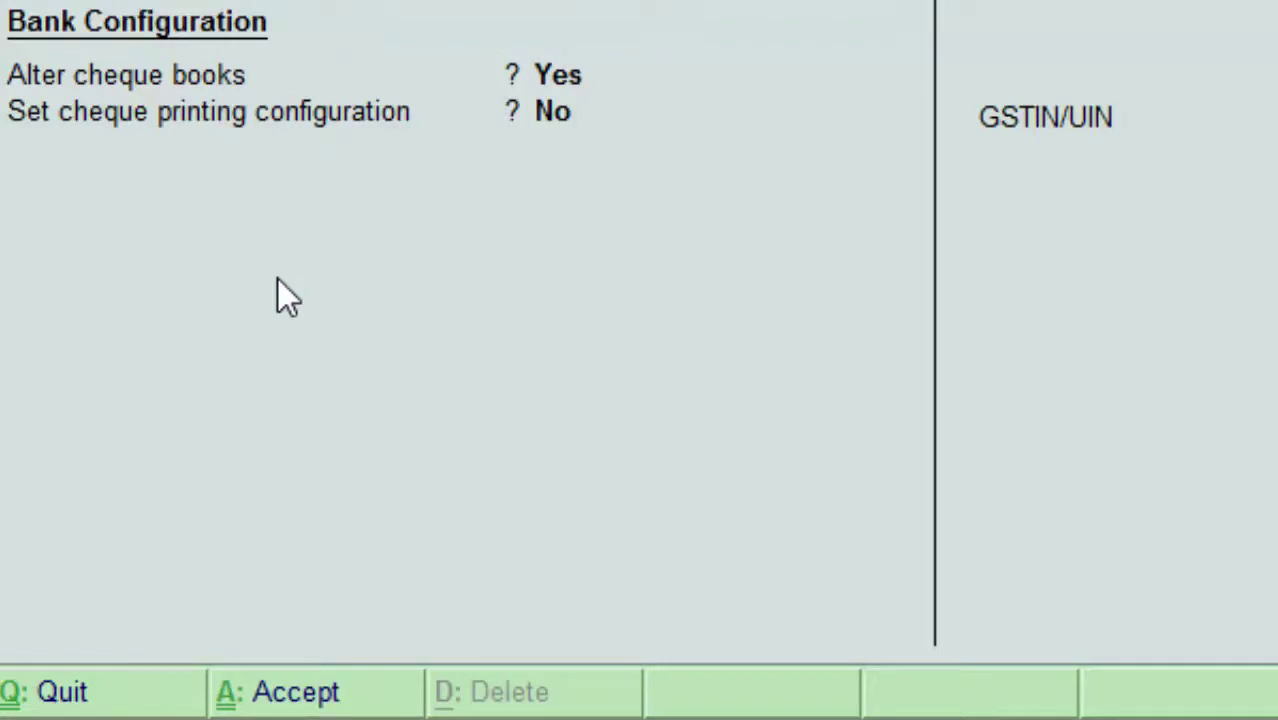
Name the Sbi Bank cheque book 'Anil & Sons' and turn on cheque printing configuration
left_click(553, 80)
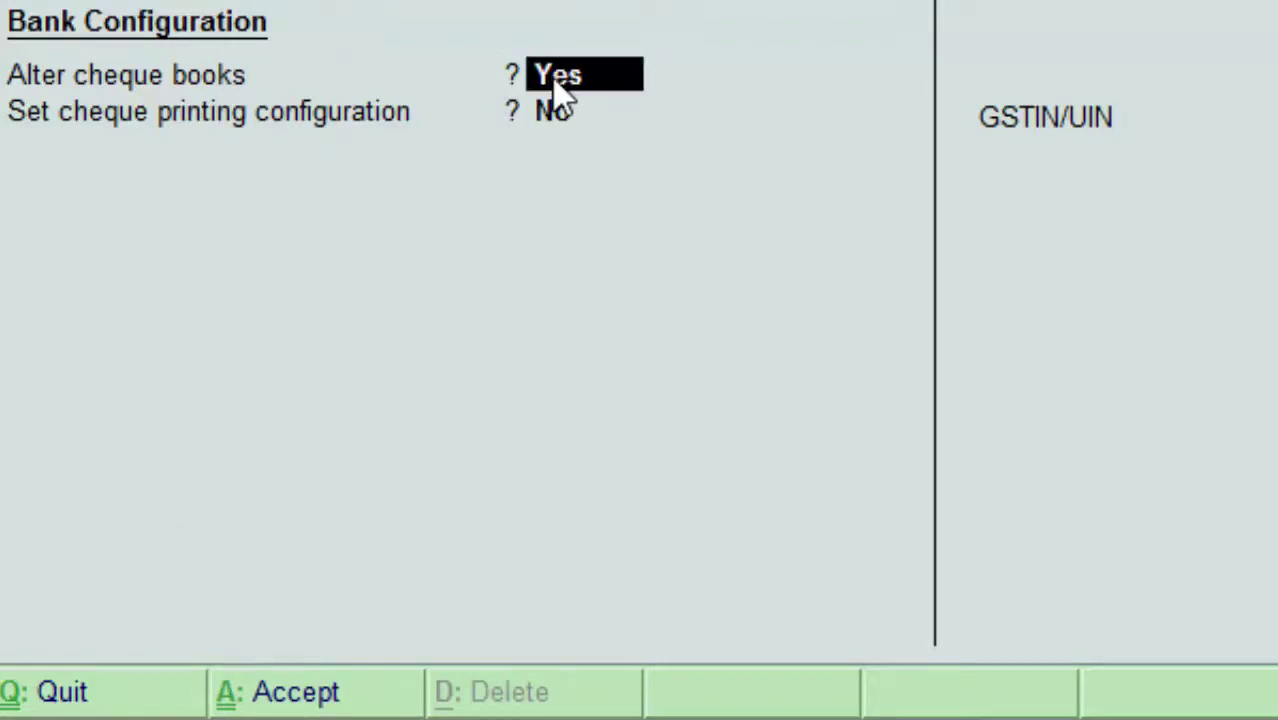
key("Return")
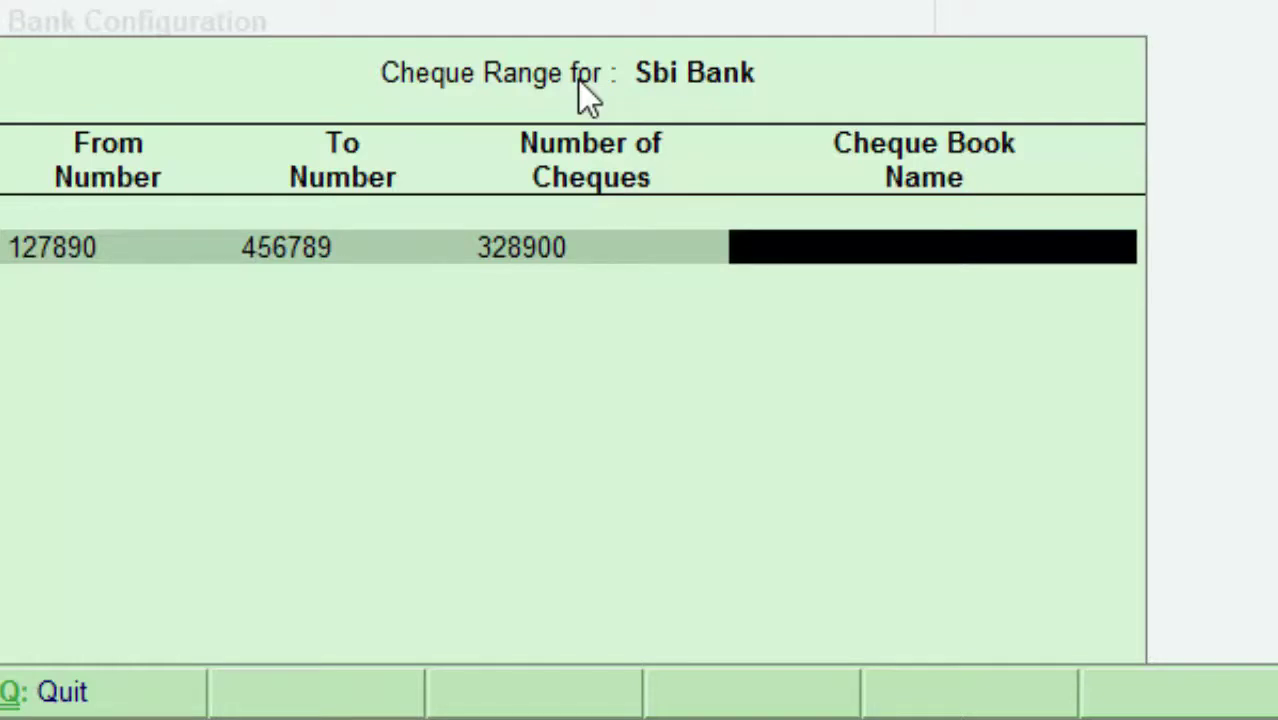
type("Anil & Somn")
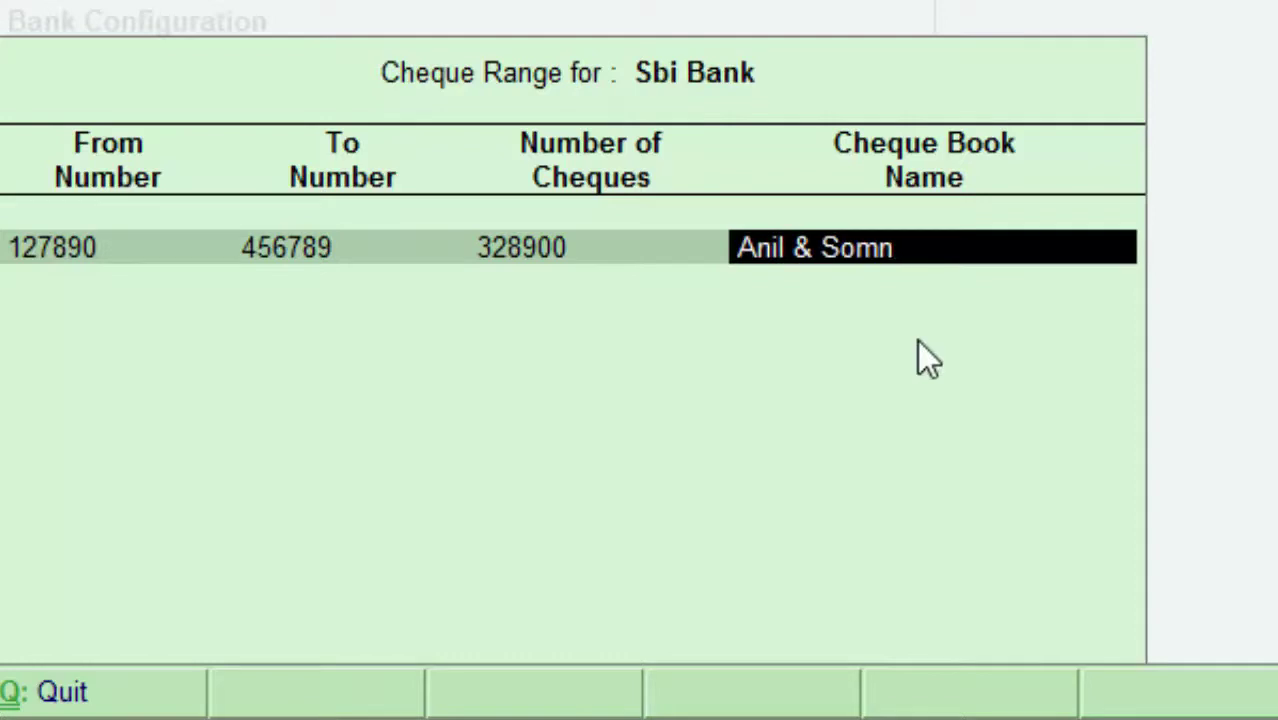
key("BackSpace")
key("BackSpace")
type("ns")
key("Return")
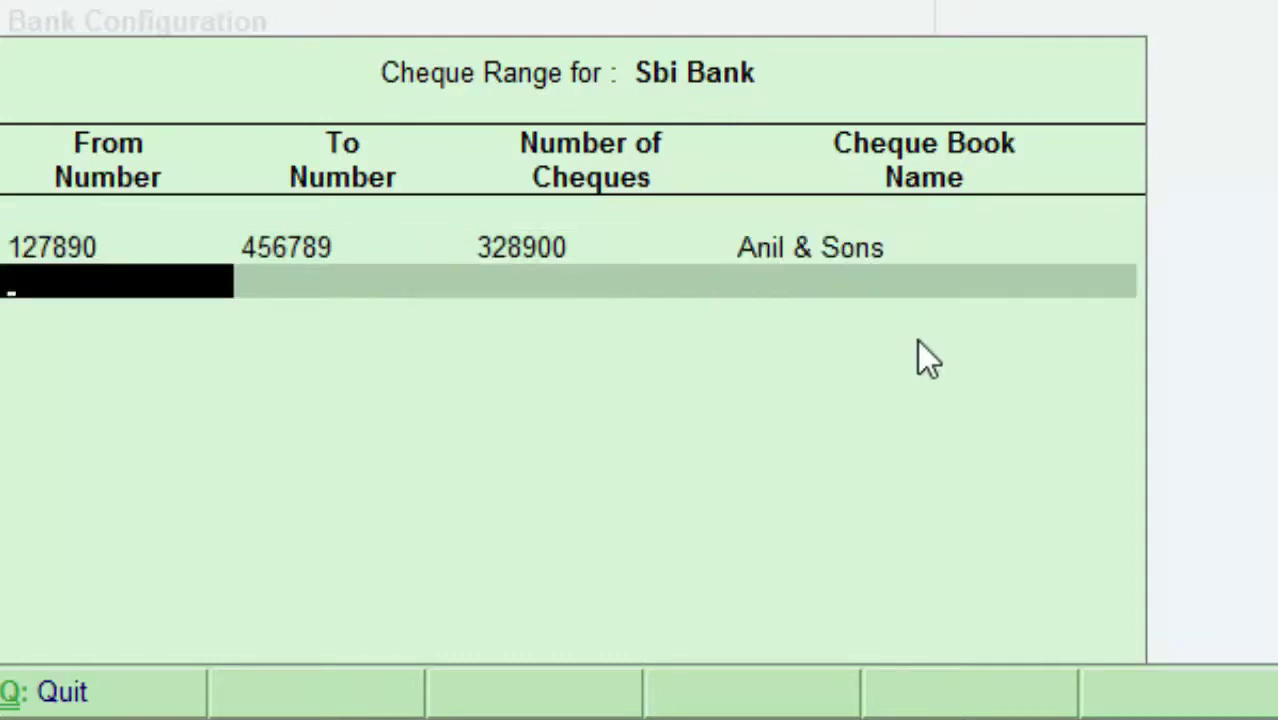
key("Return")
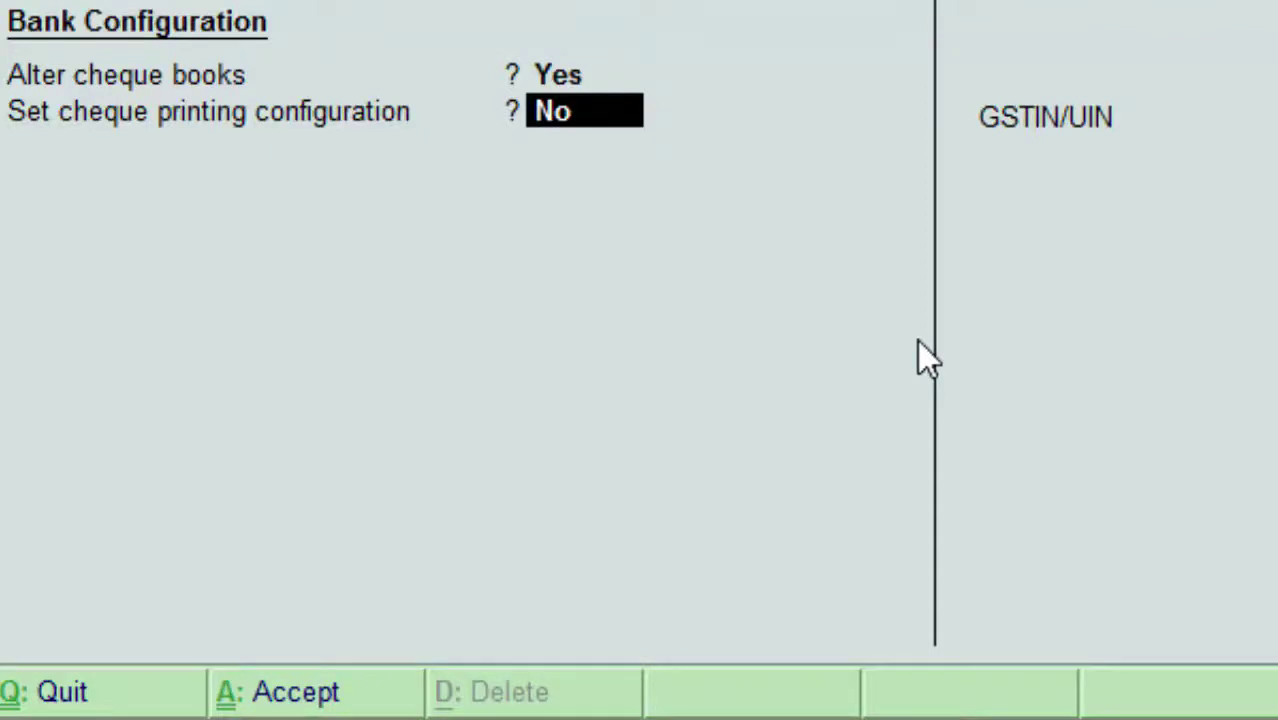
type("y")
key("Return")
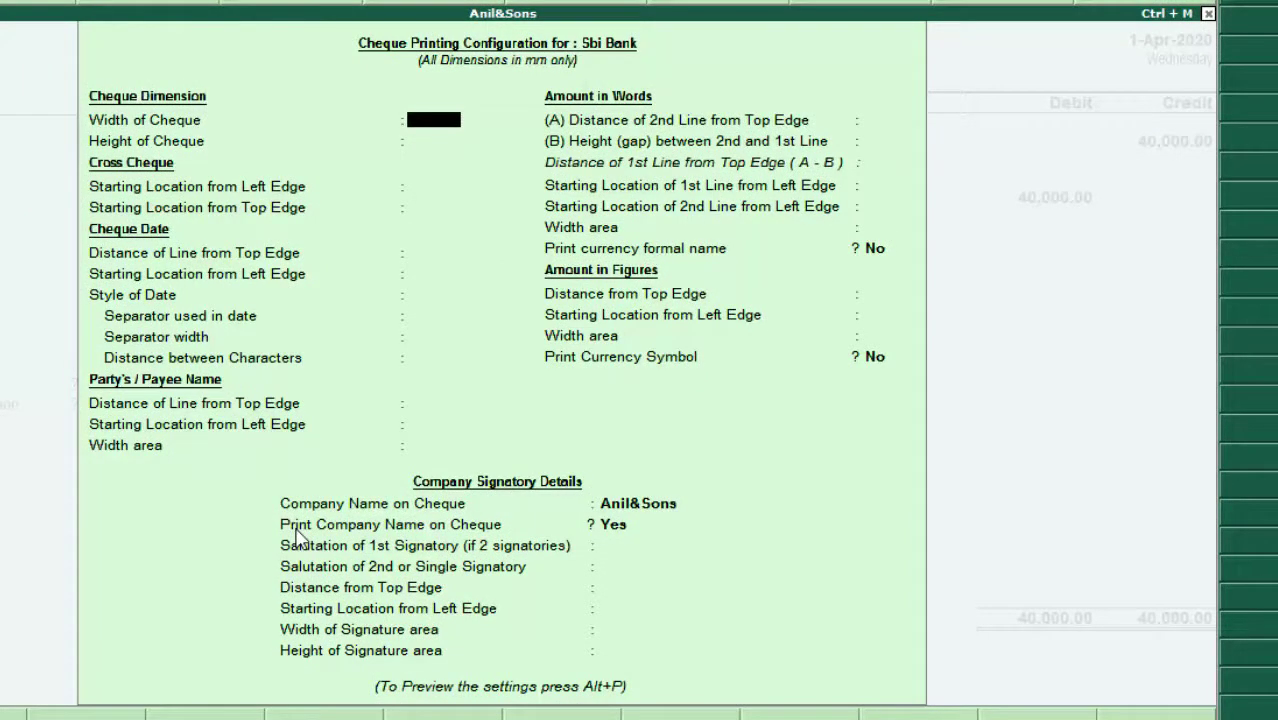
Accept the cheque printing setup, then enter the Sbi Bank mailing address and pincode
key("ctrl+a")
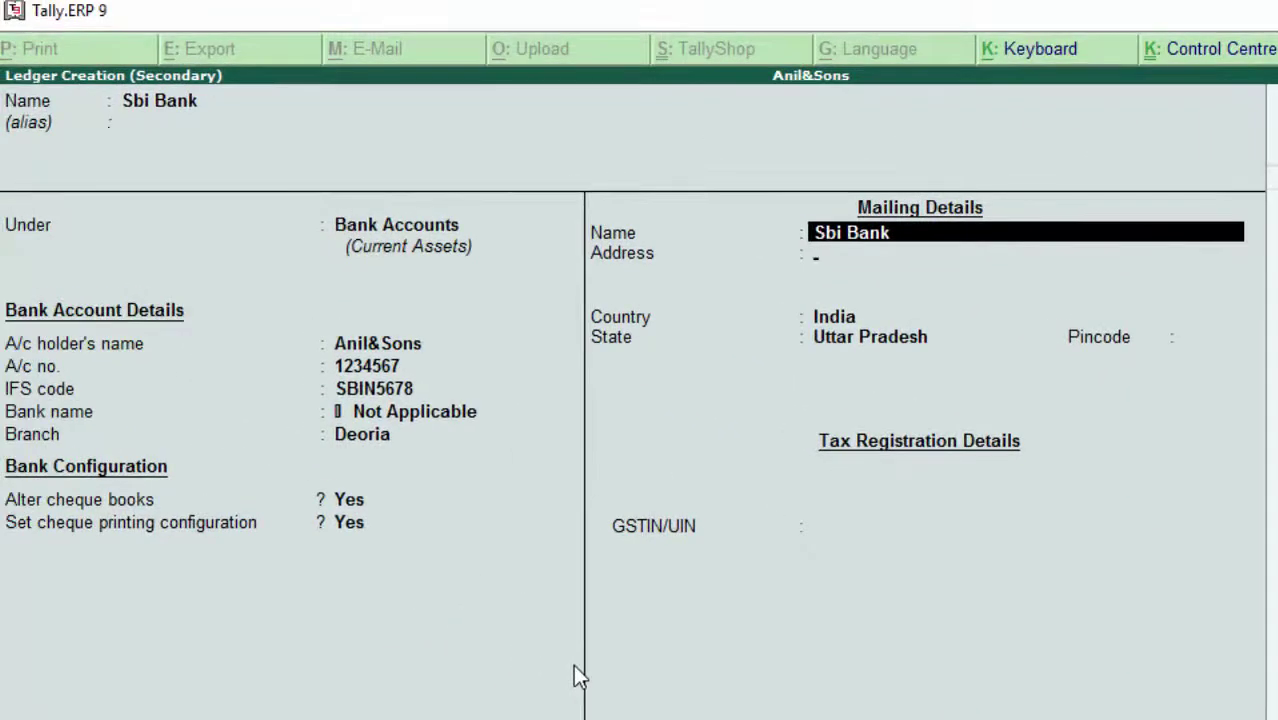
key("Return")
type("N")
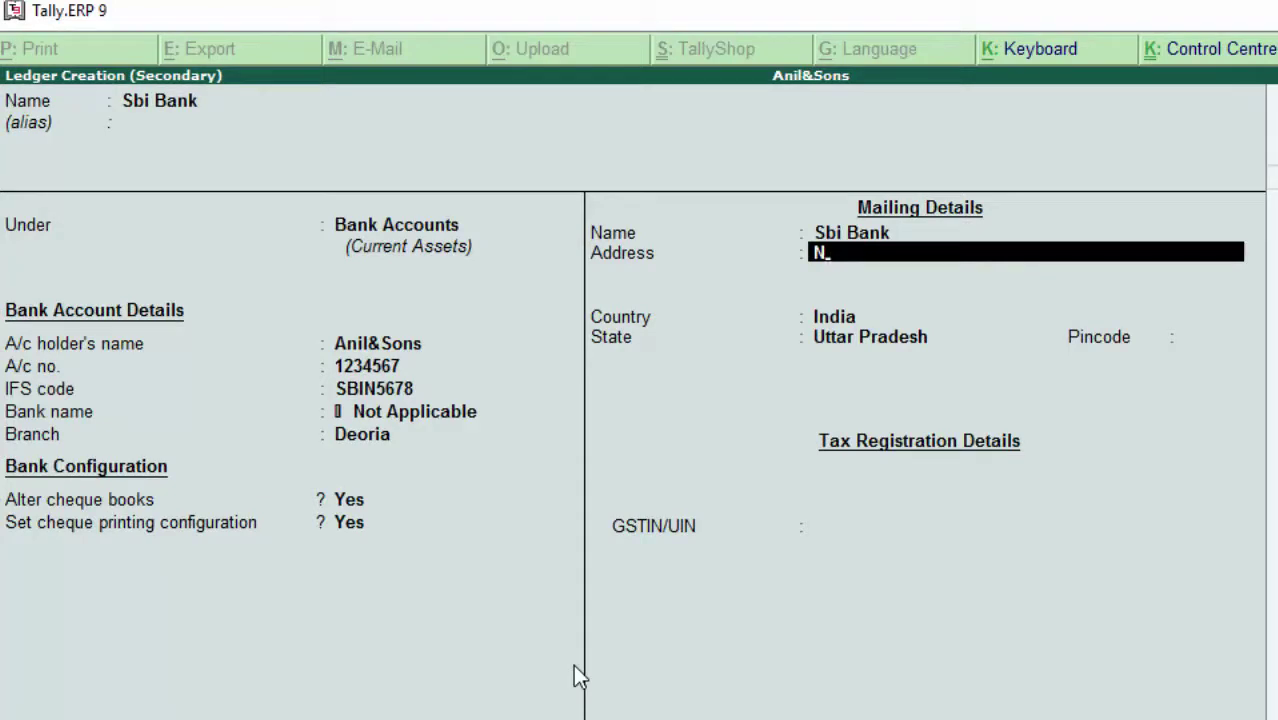
type("ew colon")
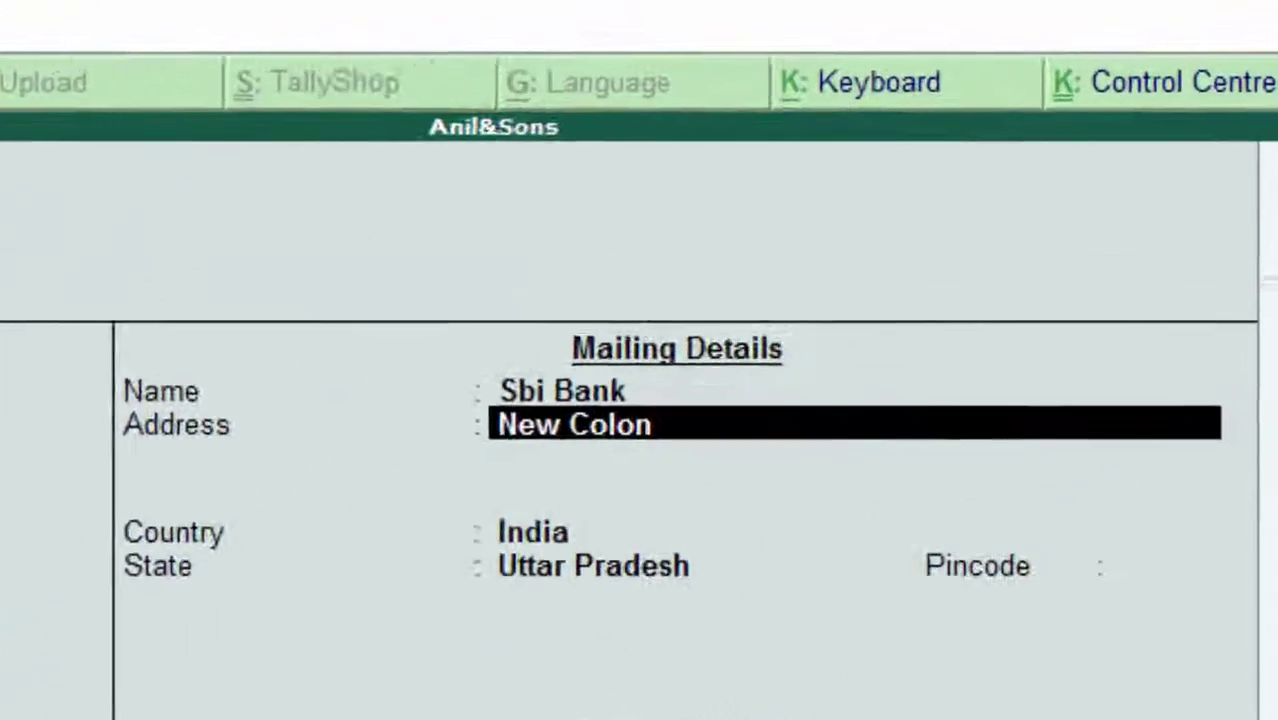
type("ybDe")
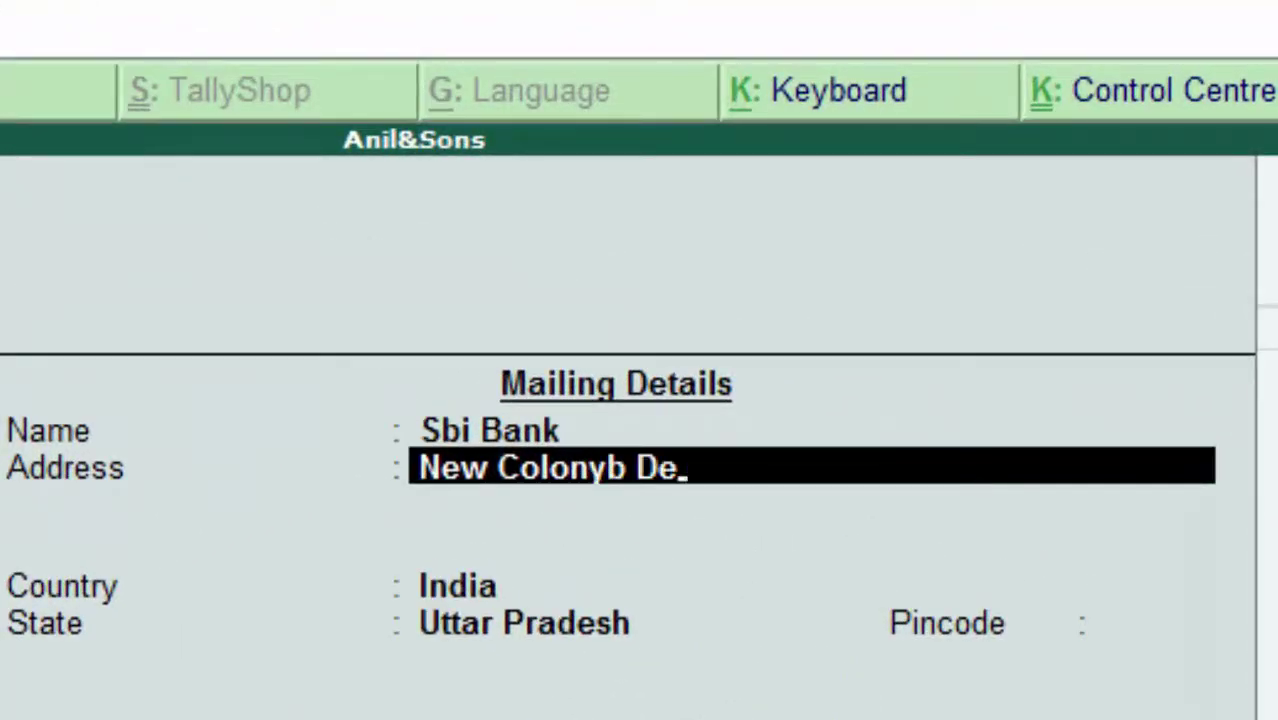
type("oria")
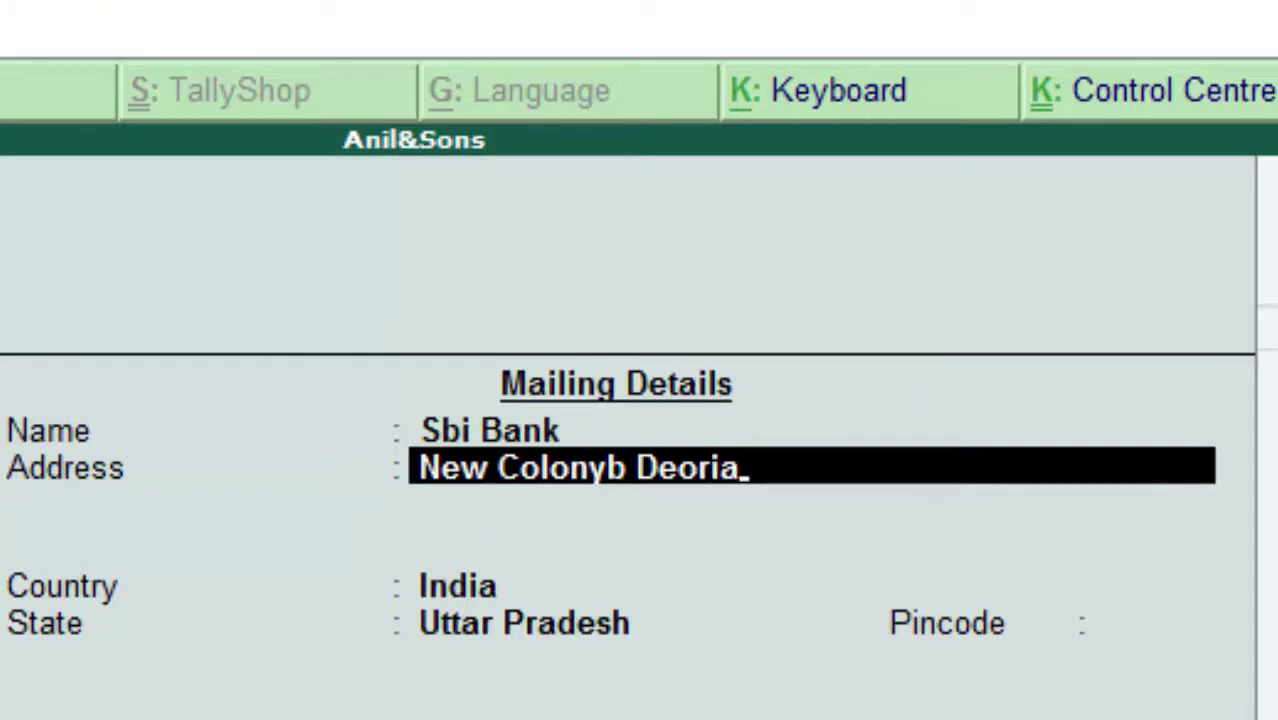
key("Return")
key("Return")
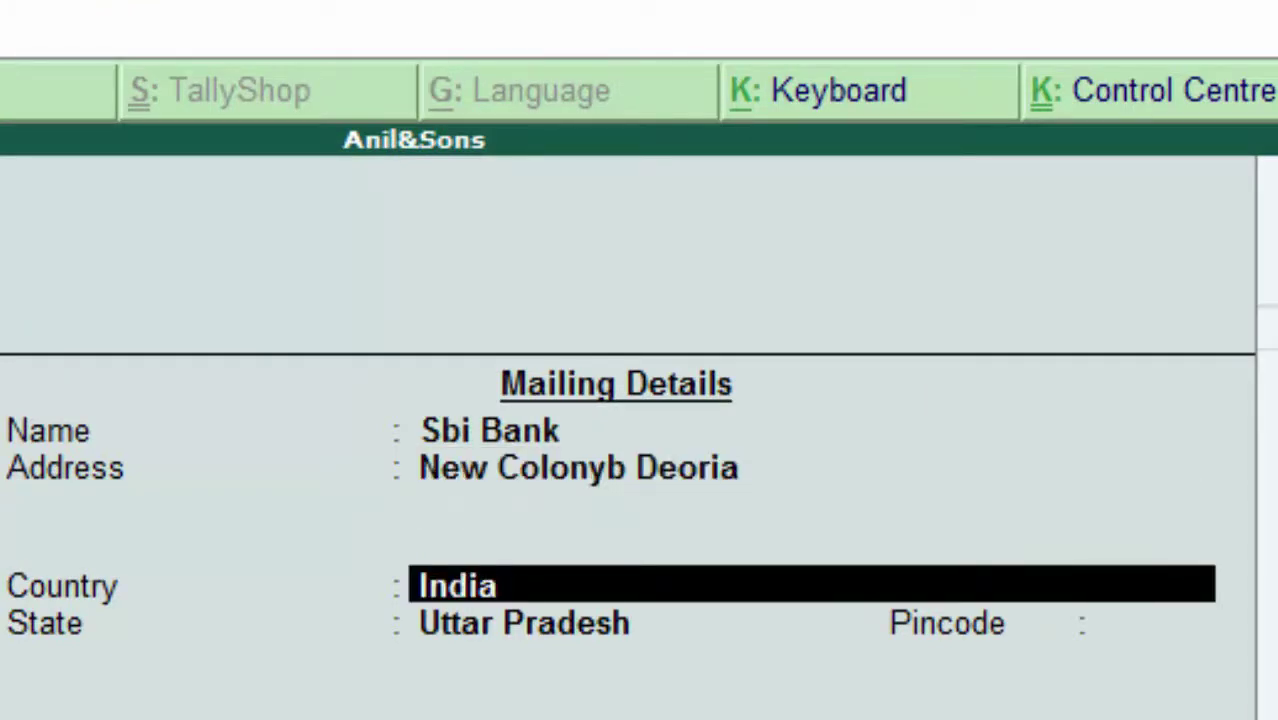
key("Return")
key("Return")
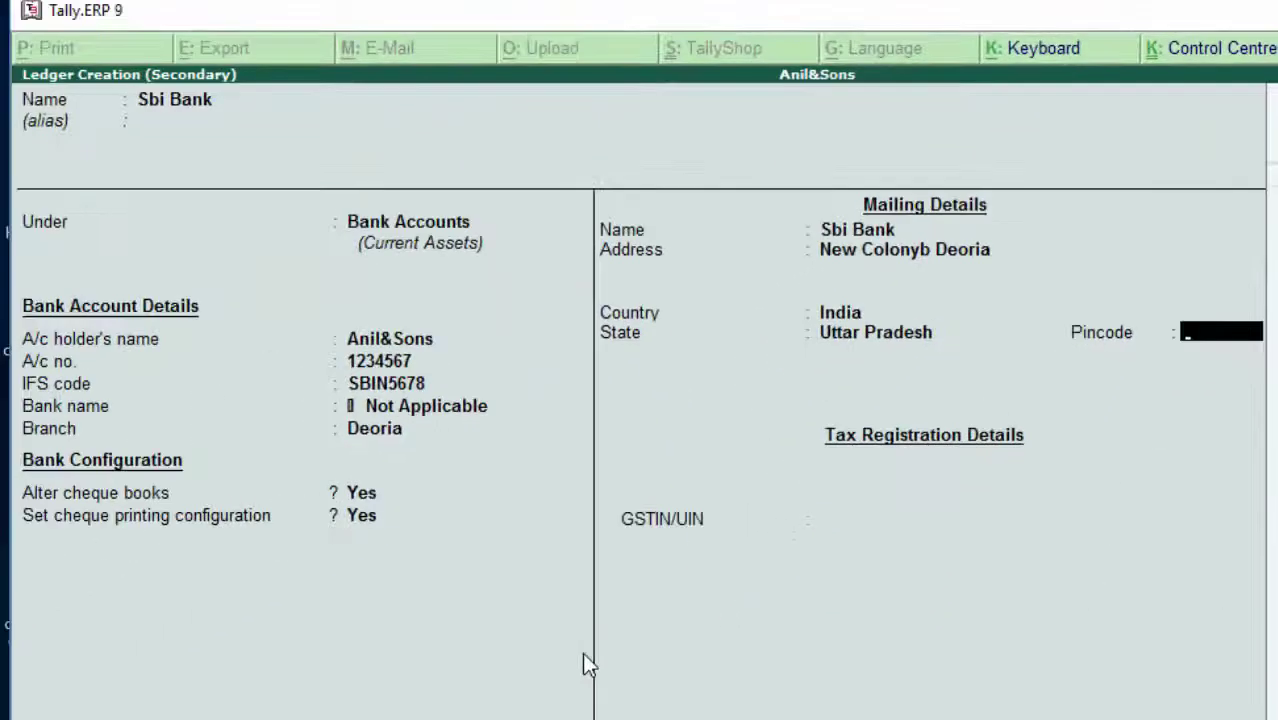
type("2740")
type("01")
key("Return")
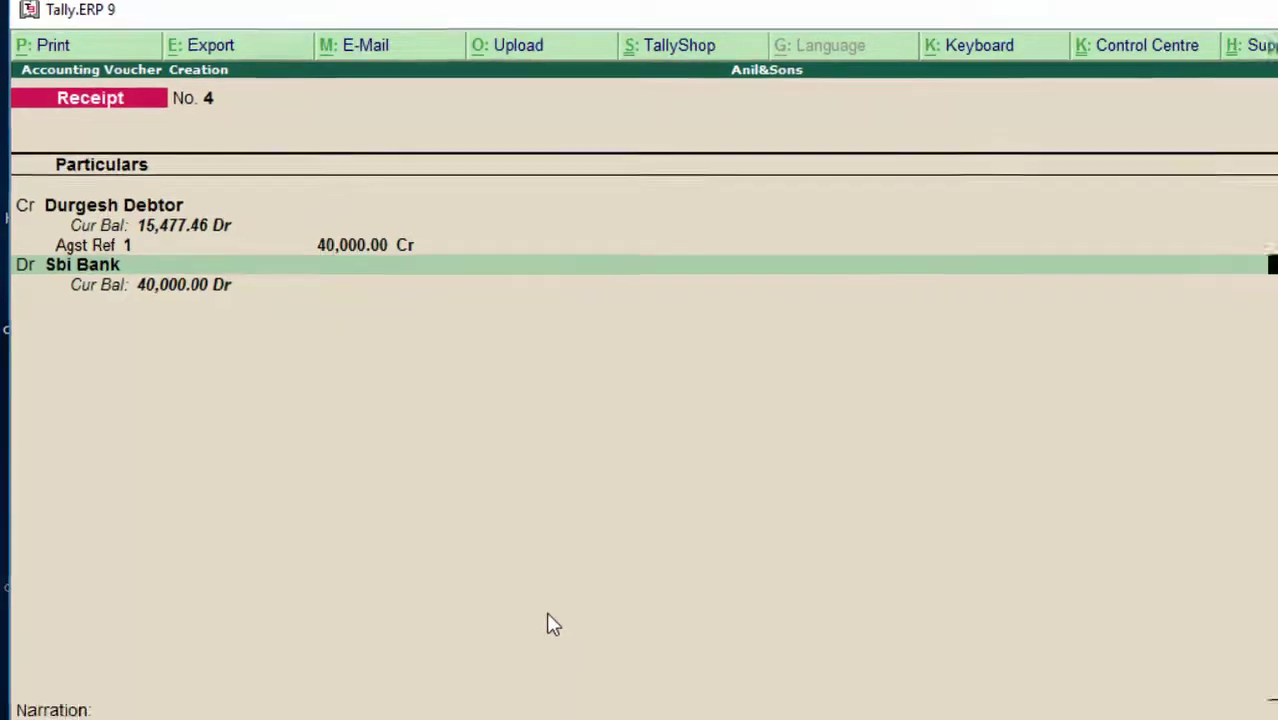
Debit Sbi Bank 40,000.00 as a Cheque/DD allocation and accept Receipt No. 4
key("Return")
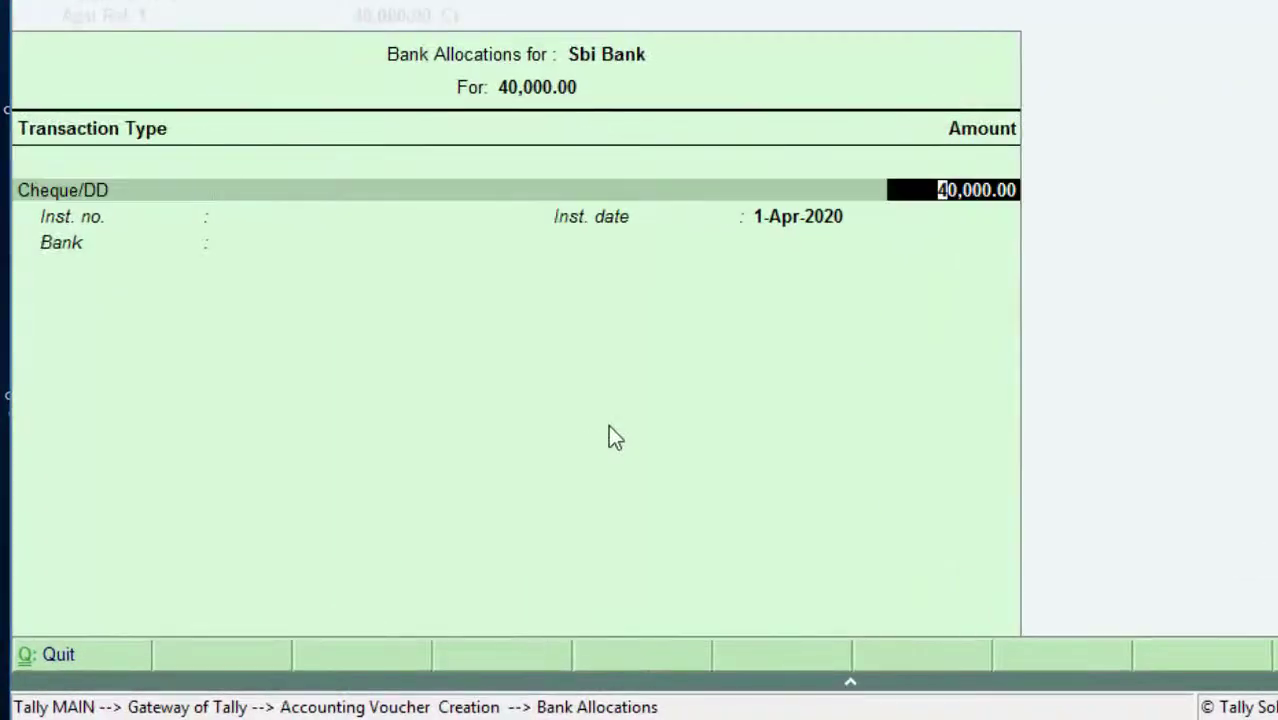
key("Return")
key("Return")
key("Return")
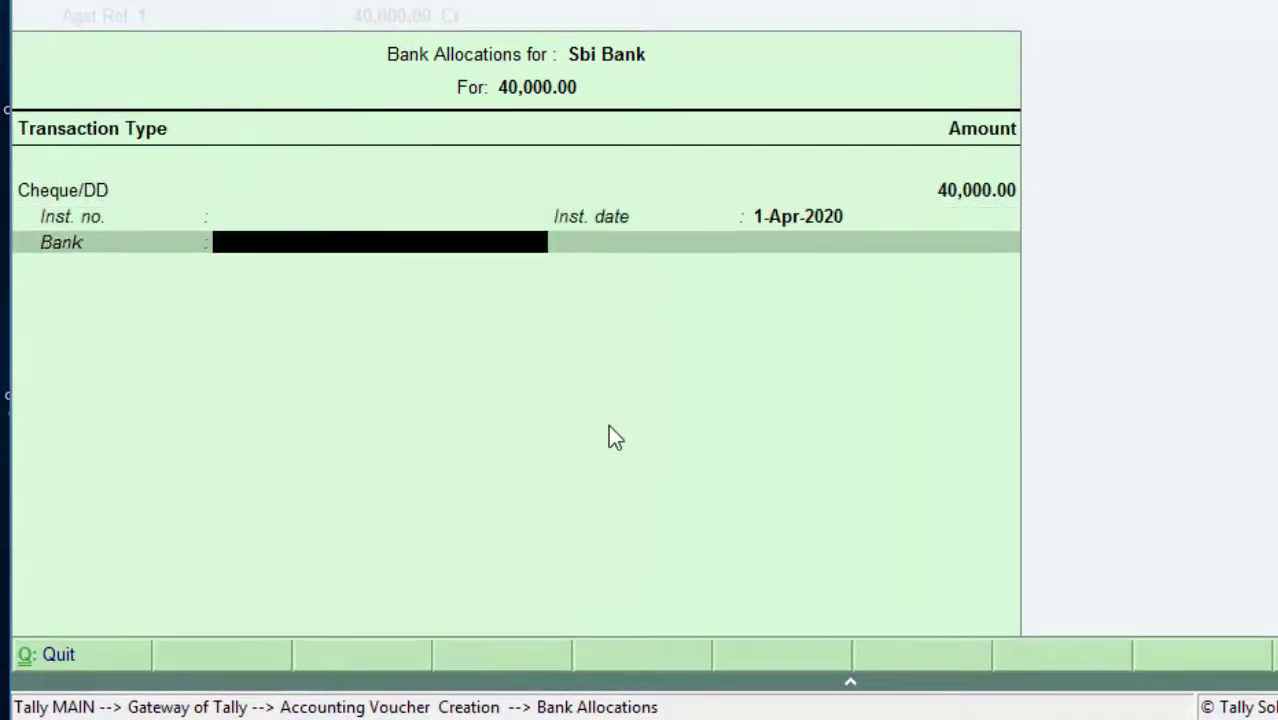
key("Return")
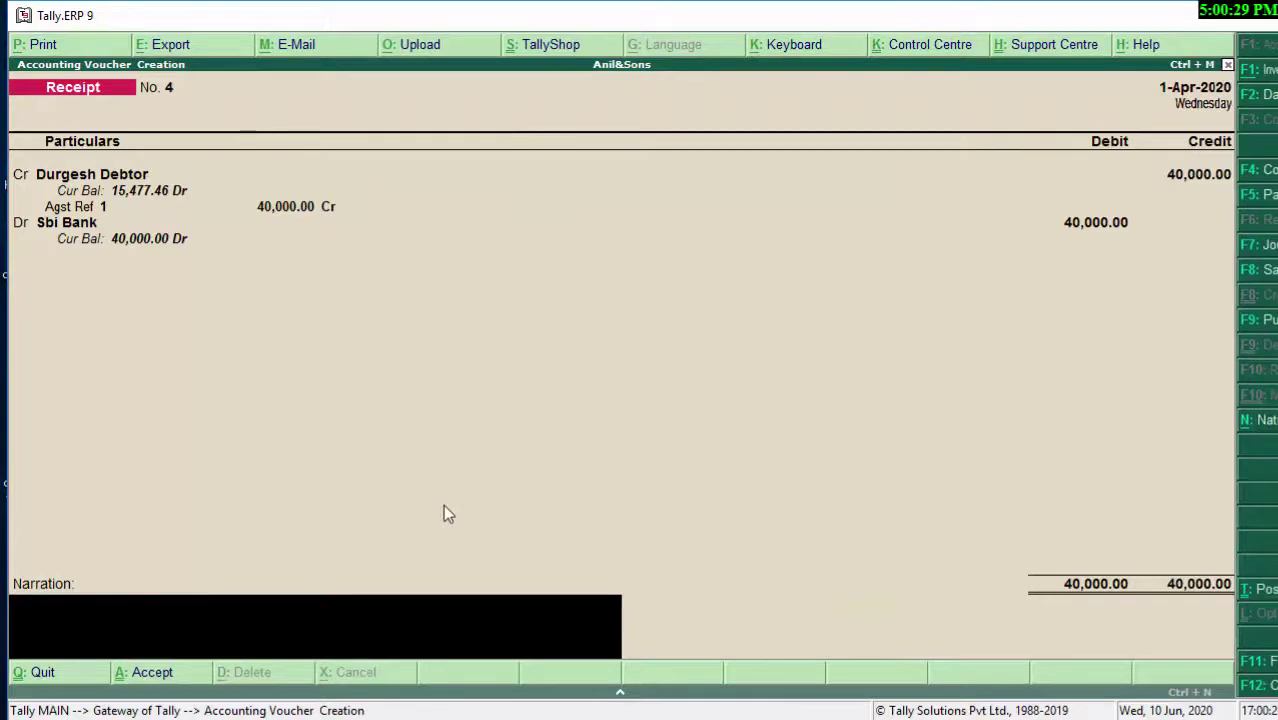
key("Return")
key("Return")
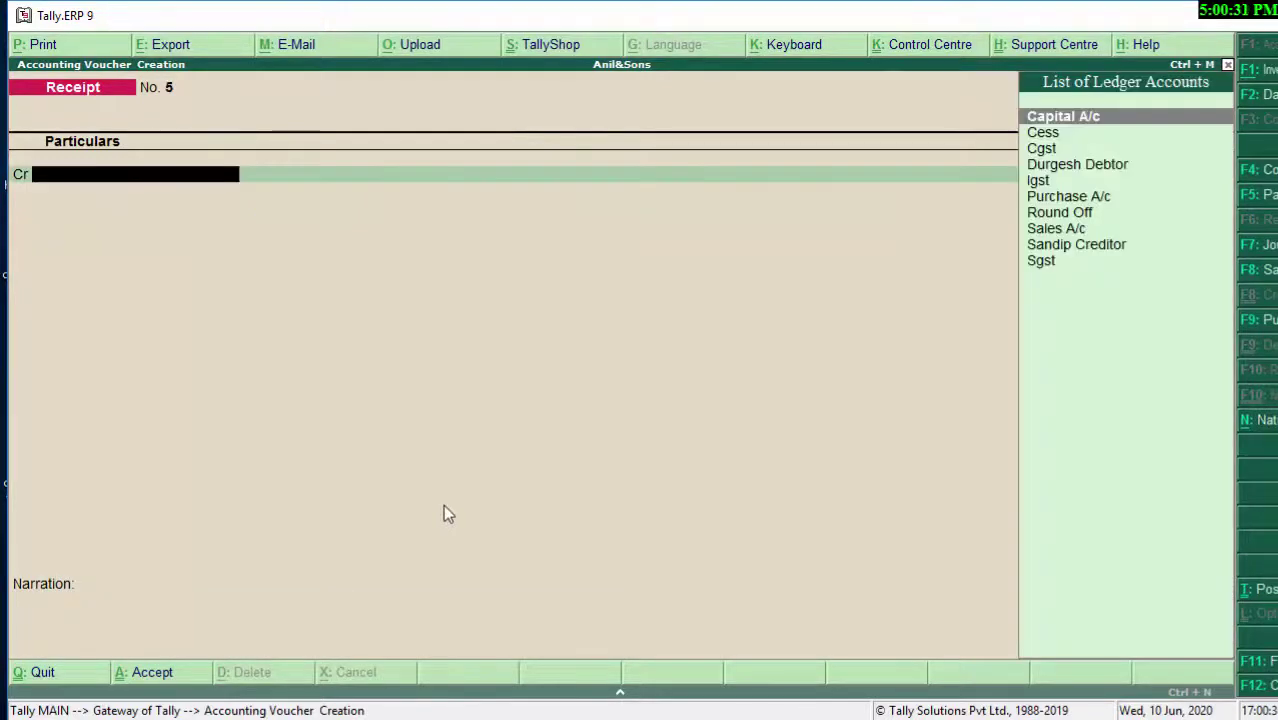
key("Escape")
key("Return")
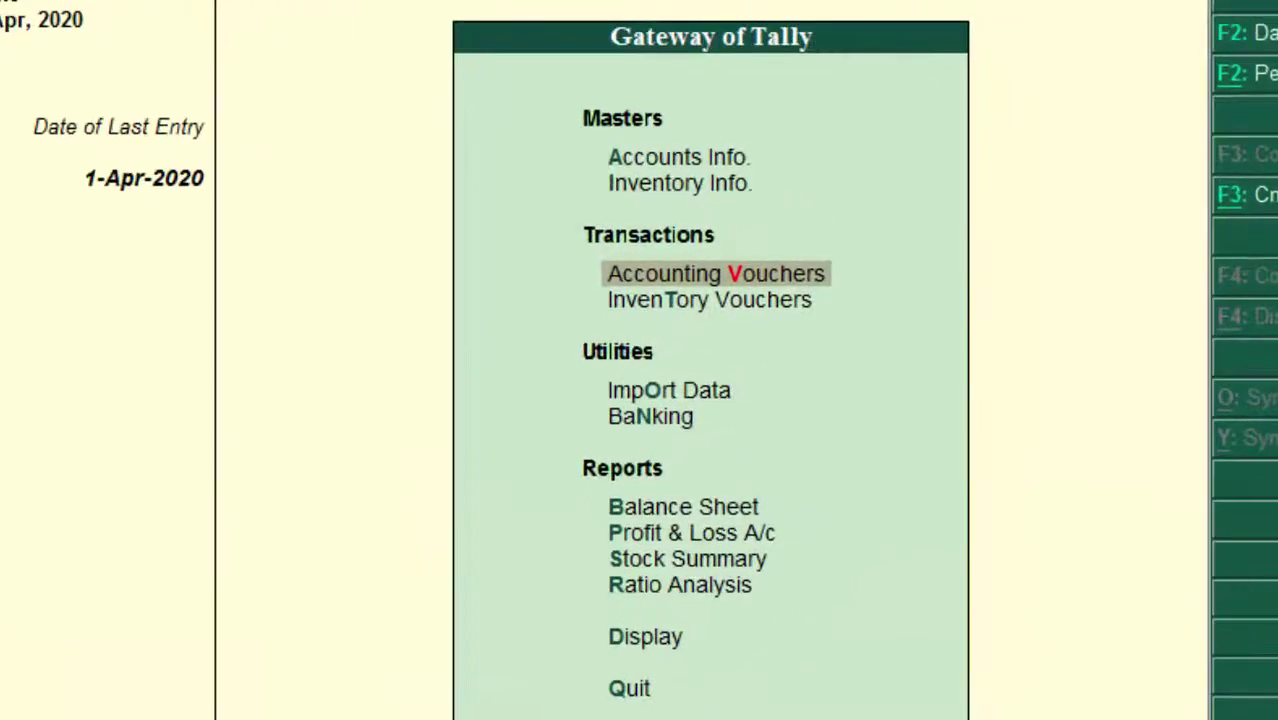
Reopen the 40,000.00 Receipt No. 4 from the 1-Apr-2020 Day Book and print it
key("d")
key("a")
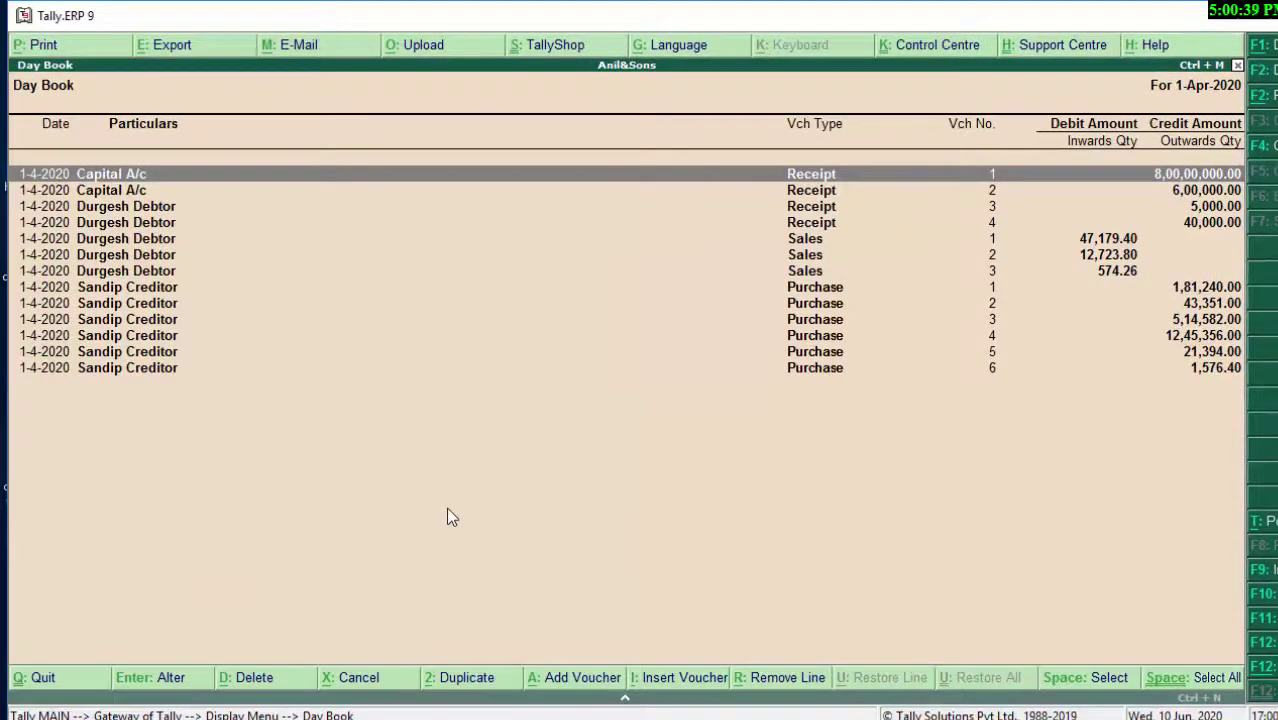
key("Down")
key("Down")
key("Down")
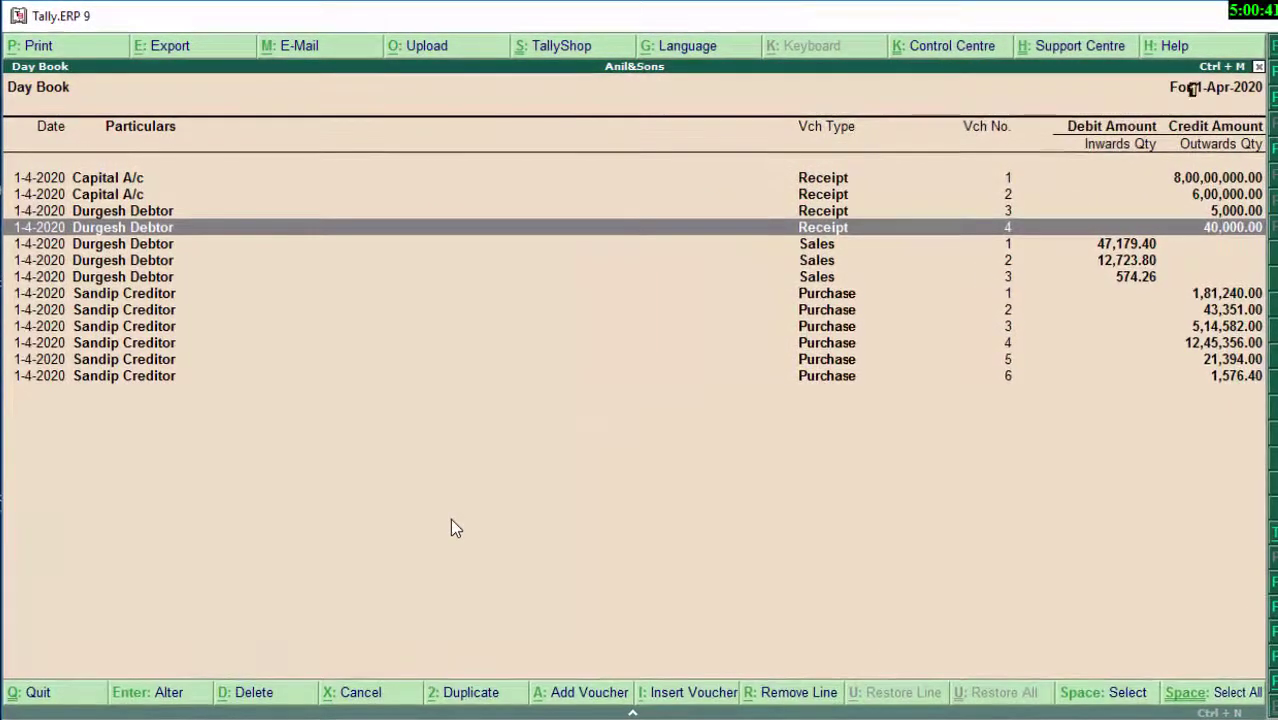
key("Return")
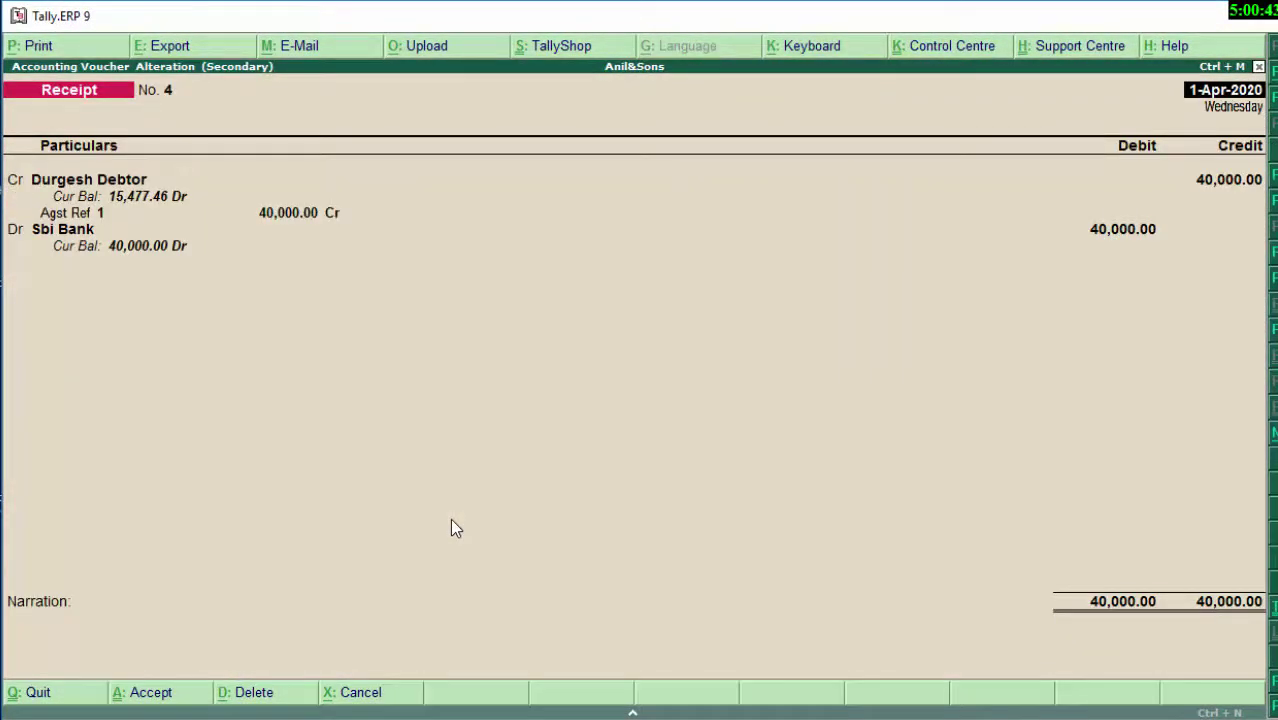
key("alt+p")
key("Return")
key("Return")
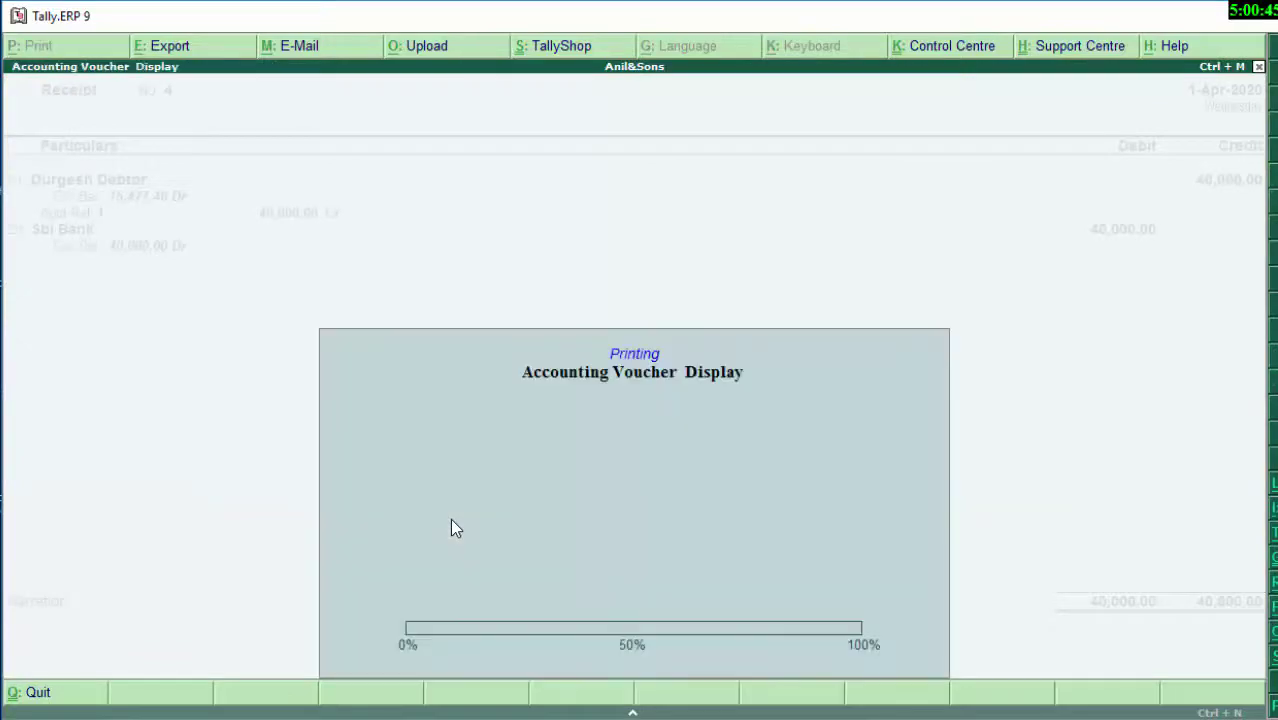
Save the print output as a PDF named 'bank' on the Desktop
type("b")
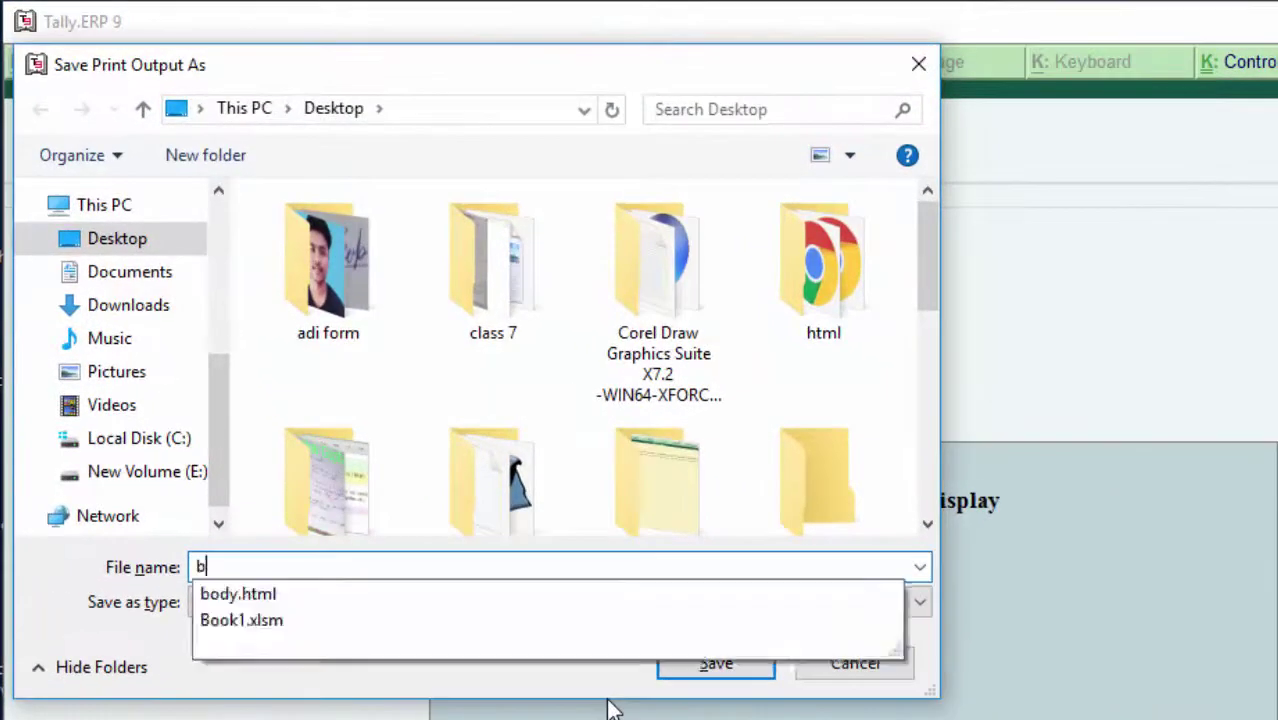
type("ank")
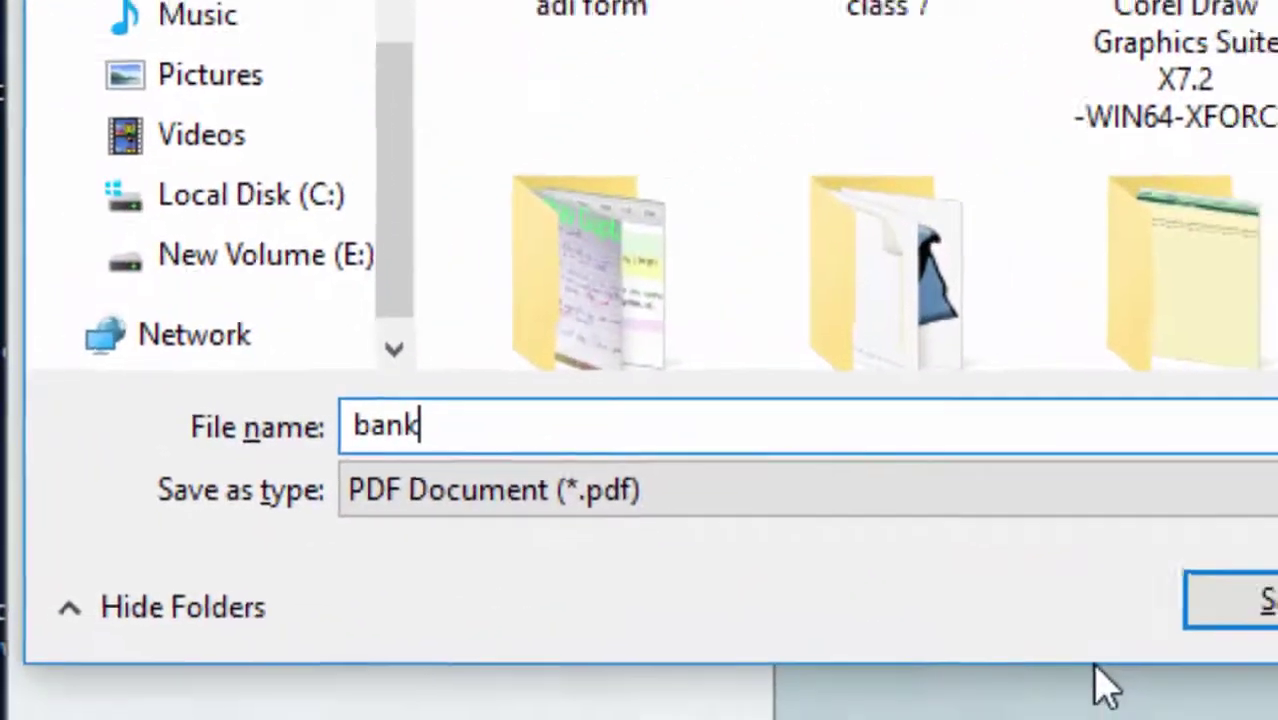
key("Return")
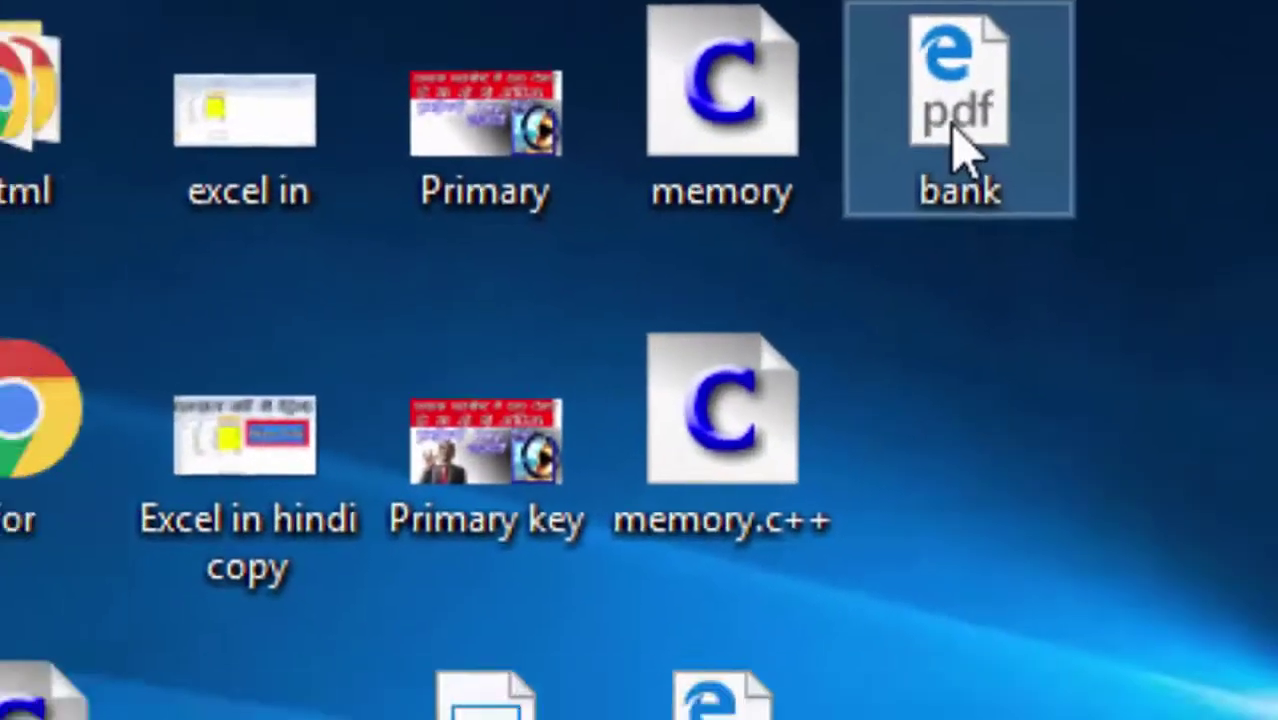
Open bank.pdf from the desktop in Microsoft Edge to view Receipt Voucher No. 4
double_click(955, 150)
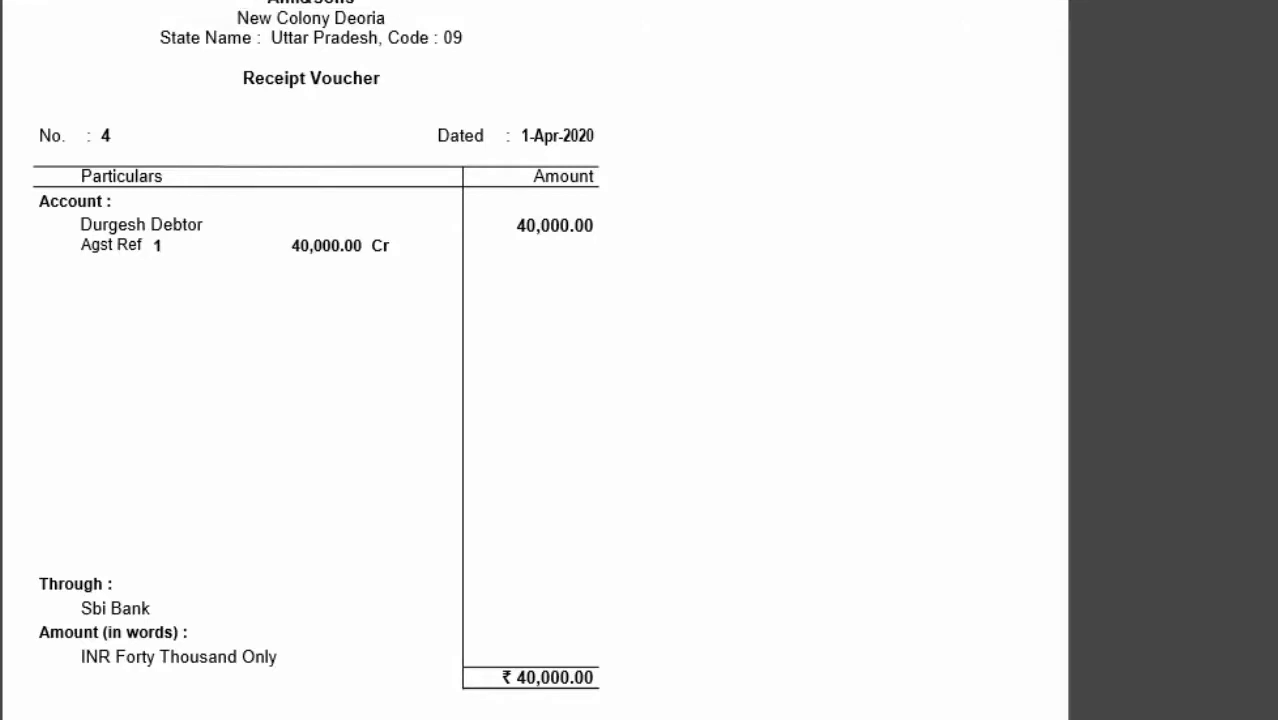
mouse_move(260, 716)
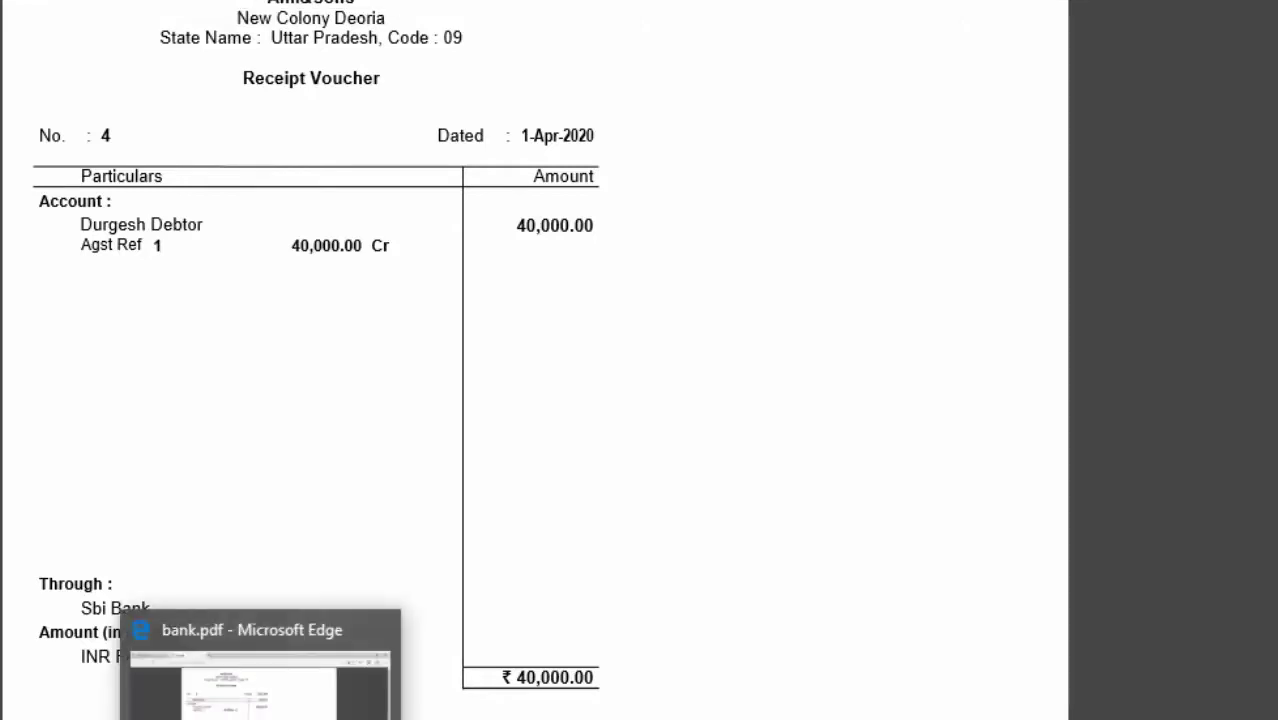